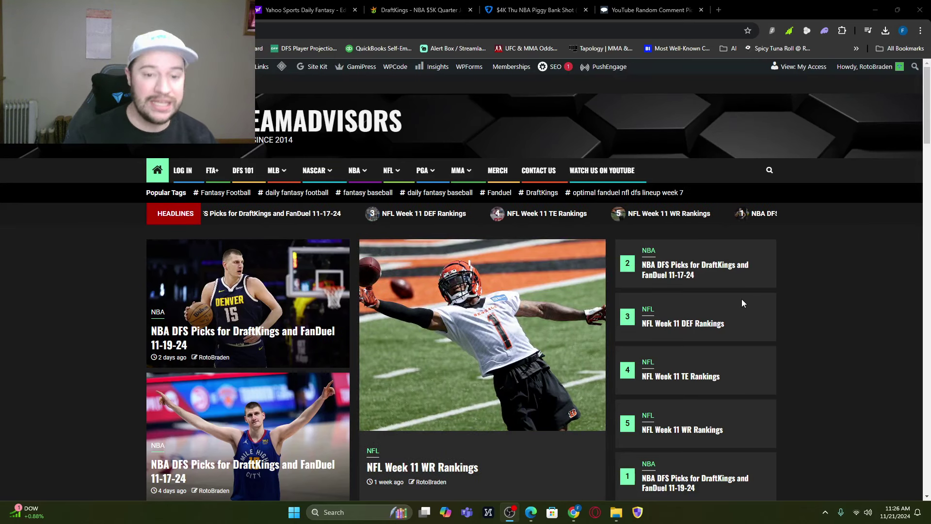
- Draw a random giveaway winner from the 16 comment entries in Comment Picker
{"action": "key", "text": "alt+Tab"}
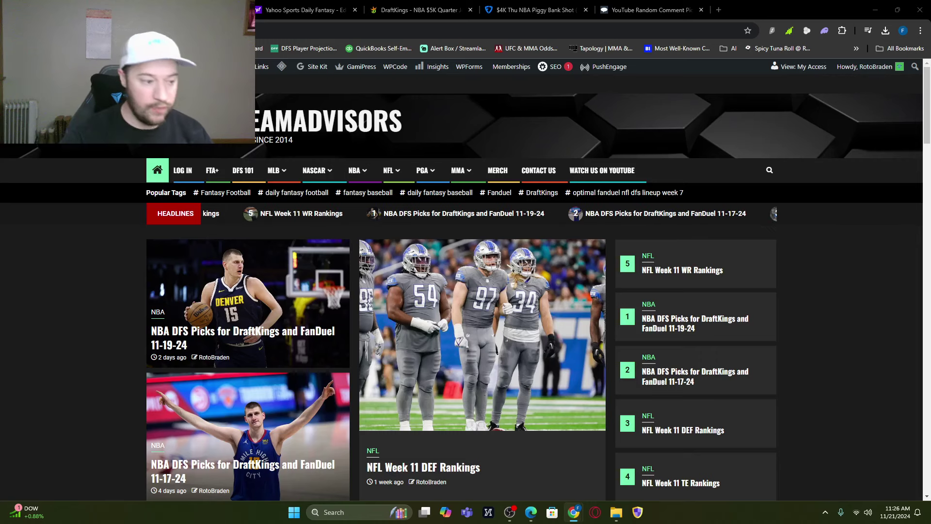
{"action": "left_click", "coordinate": [650, 9]}
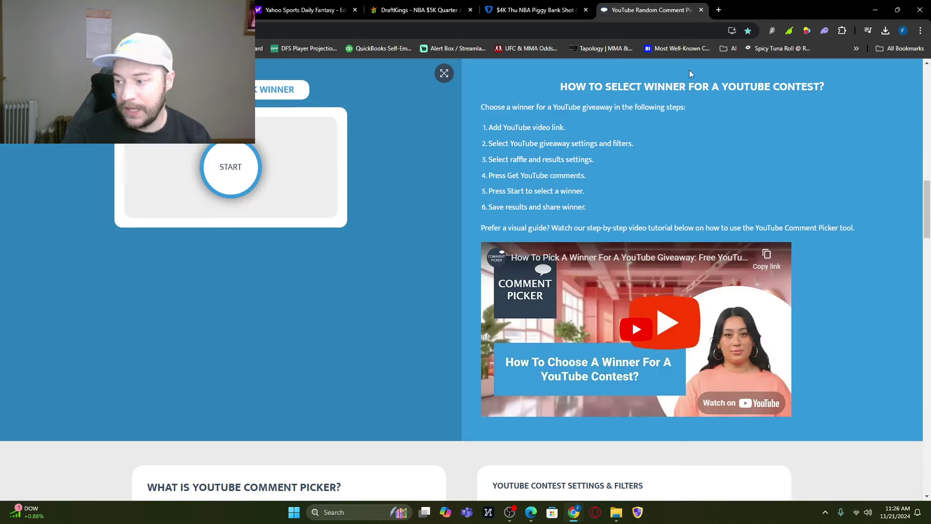
{"action": "left_click", "coordinate": [248, 180]}
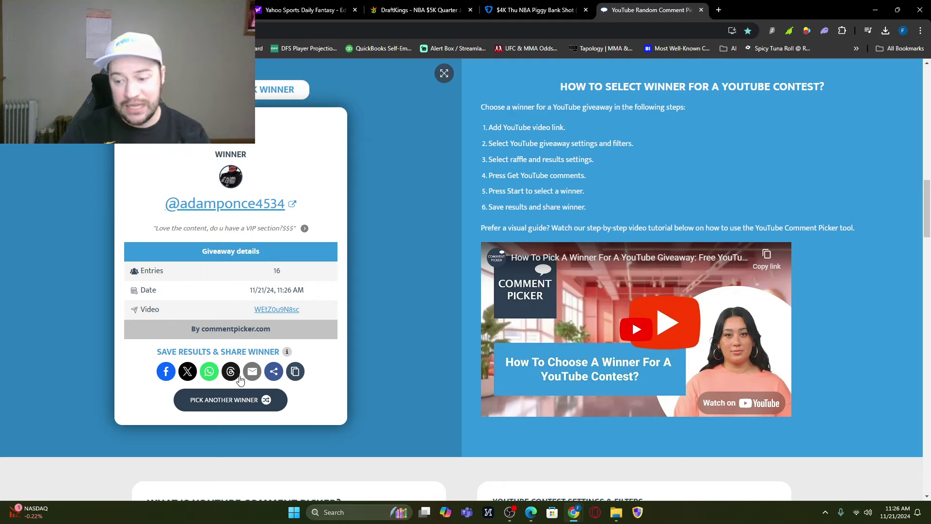
- Redraw the giveaway winner three more times, then close the Comment Picker page
{"action": "left_click", "coordinate": [243, 401]}
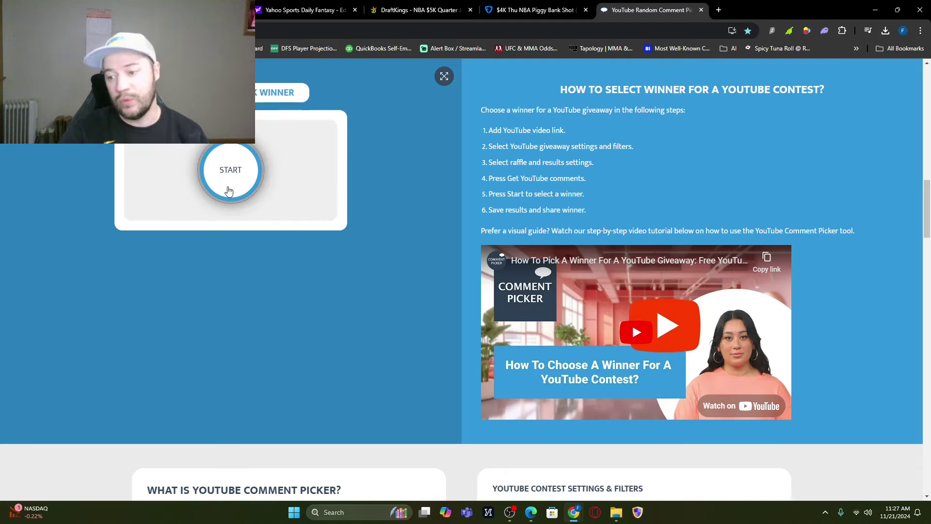
{"action": "left_click", "coordinate": [228, 170]}
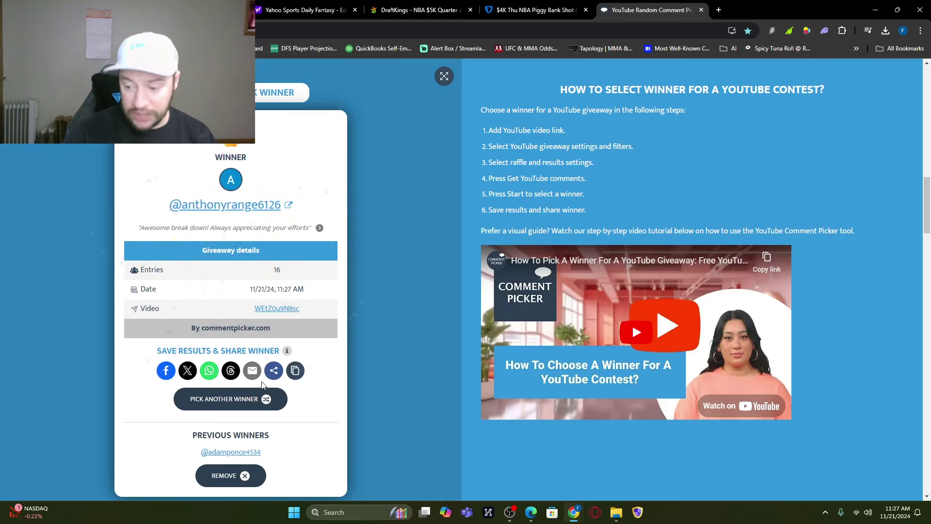
{"action": "left_click", "coordinate": [245, 398]}
{"action": "left_click", "coordinate": [252, 181]}
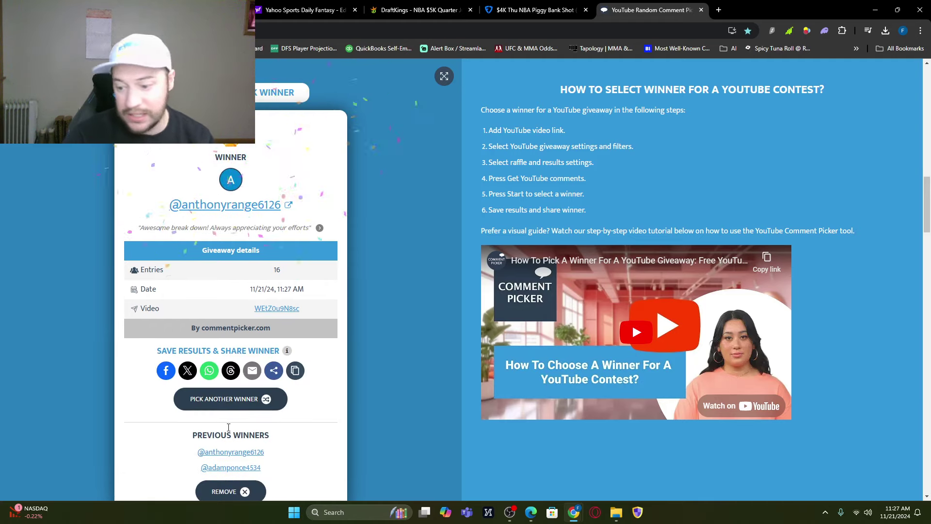
{"action": "left_click", "coordinate": [245, 400]}
{"action": "left_click", "coordinate": [242, 183]}
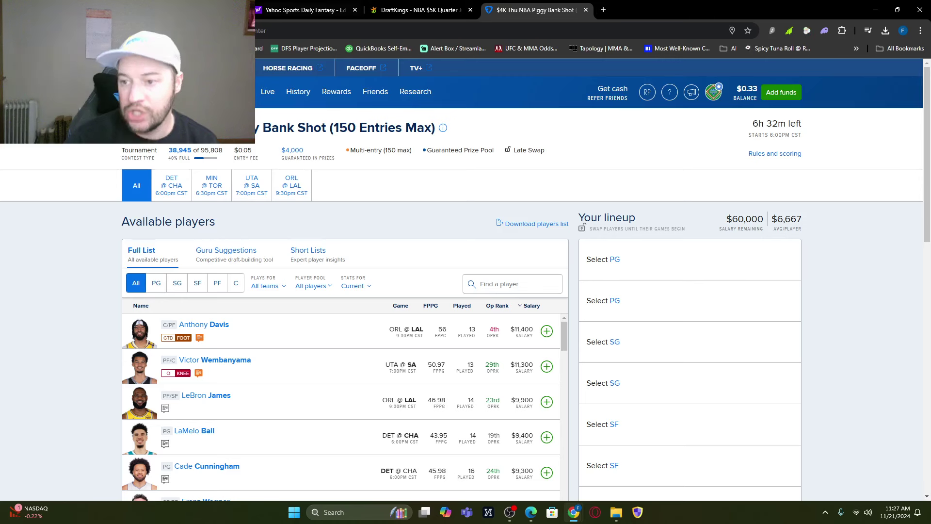
{"action": "left_click", "coordinate": [701, 10]}
{"action": "key", "text": "ctrl+1"}
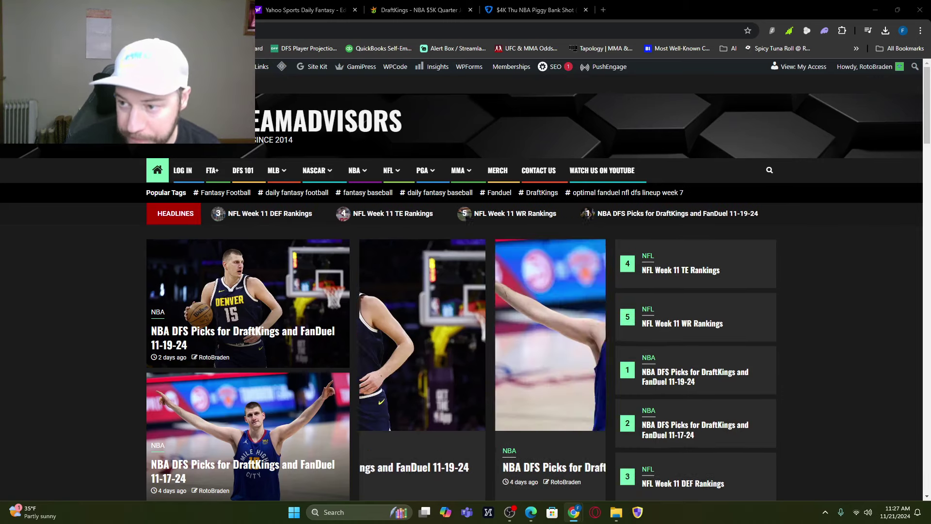
- Scroll through Outlier's odds for today's four NBA games, including Jazz–Spurs and Magic–Lakers
{"action": "key", "text": "ctrl+Tab"}
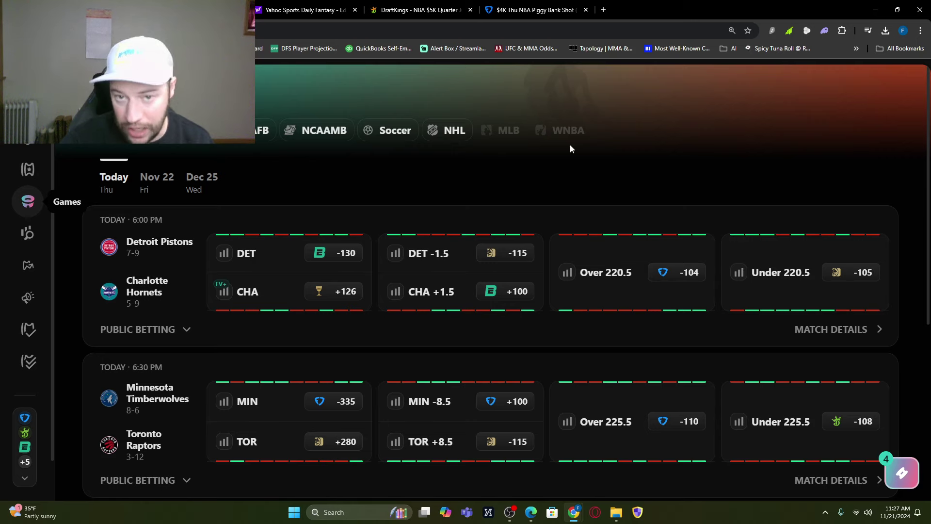
{"action": "scroll", "coordinate": [581, 185], "scroll_direction": "down", "scroll_amount": 2}
{"action": "scroll", "coordinate": [533, 203], "scroll_direction": "up", "scroll_amount": 2}
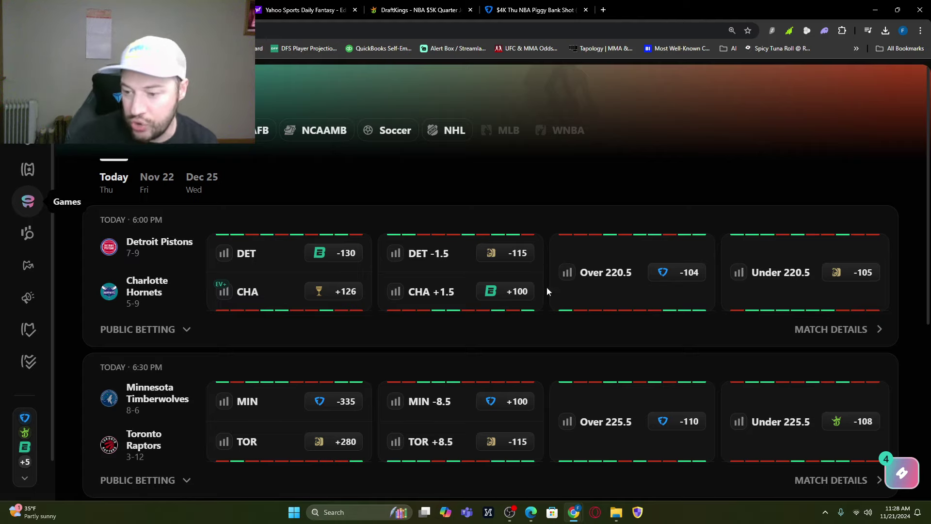
{"action": "scroll", "coordinate": [522, 310], "scroll_direction": "down", "scroll_amount": 3}
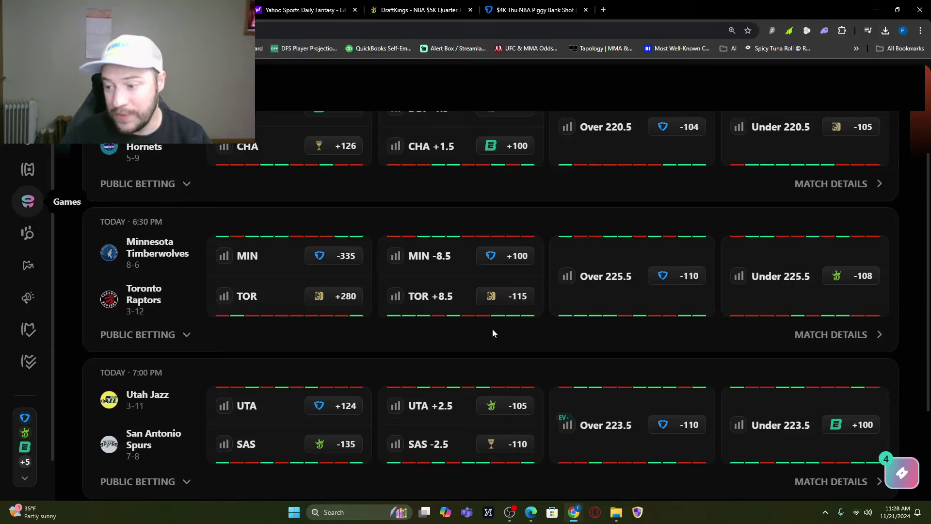
{"action": "scroll", "coordinate": [494, 340], "scroll_direction": "down", "scroll_amount": 3}
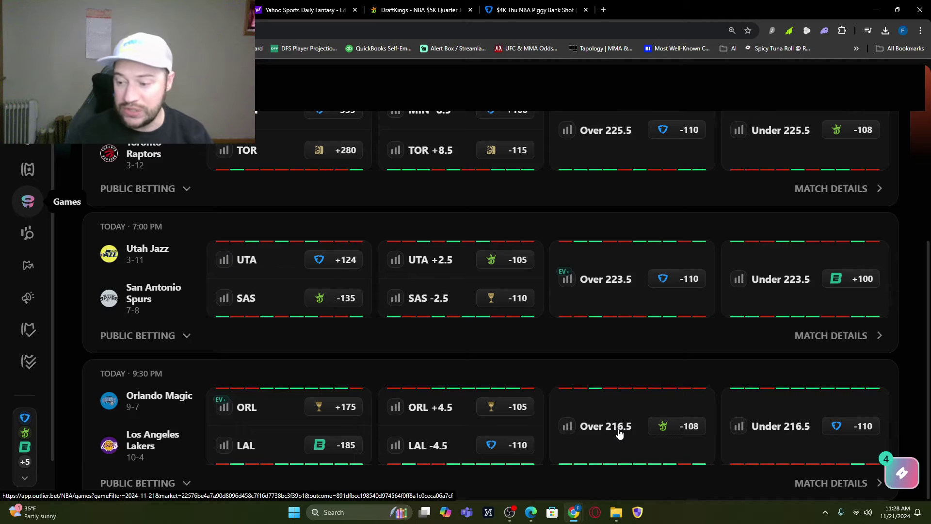
{"action": "scroll", "coordinate": [525, 364], "scroll_direction": "up", "scroll_amount": 2}
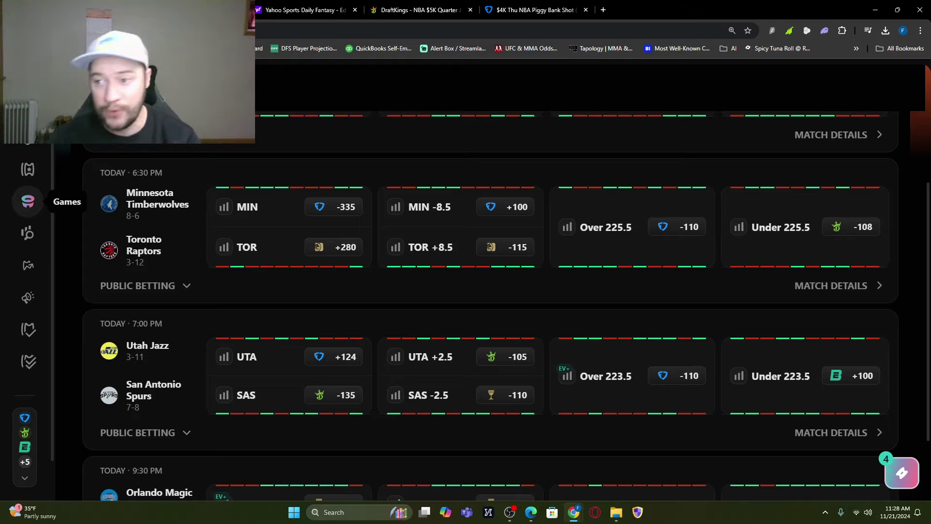
- Close the odds page and show the empty NBA $5K Quarter Jukebox lineup with $50,000 salary
{"action": "key", "text": "ctrl+w"}
{"action": "left_click", "coordinate": [299, 6]}
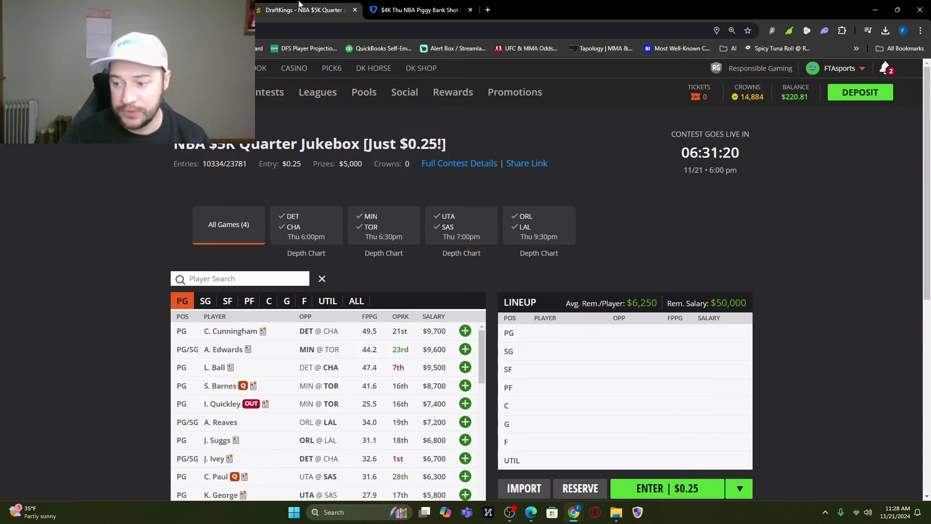
{"action": "scroll", "coordinate": [95, 304], "scroll_direction": "down", "scroll_amount": 1}
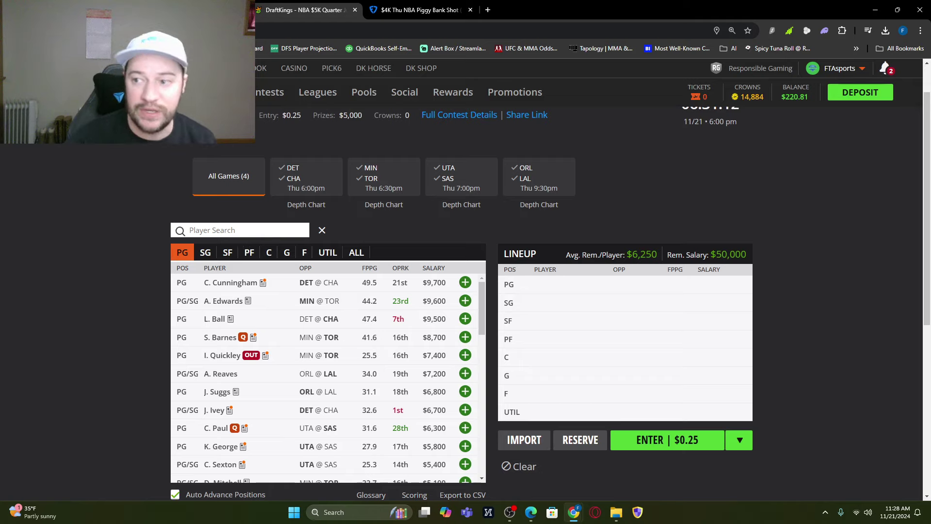
- Look over the NBA menu on Fantasy Team Advisors, then return to the empty DraftKings lineup
{"action": "key", "text": "ctrl+shift+Tab"}
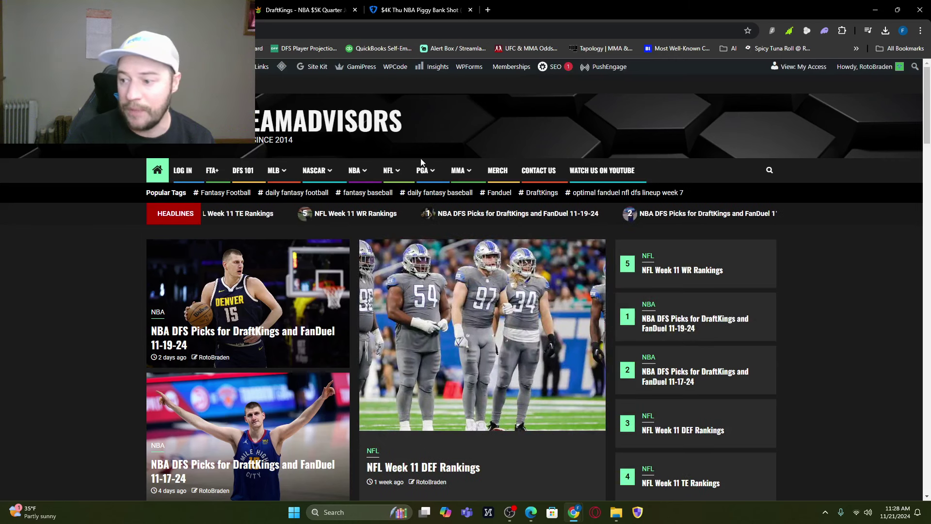
{"action": "mouse_move", "coordinate": [351, 178]}
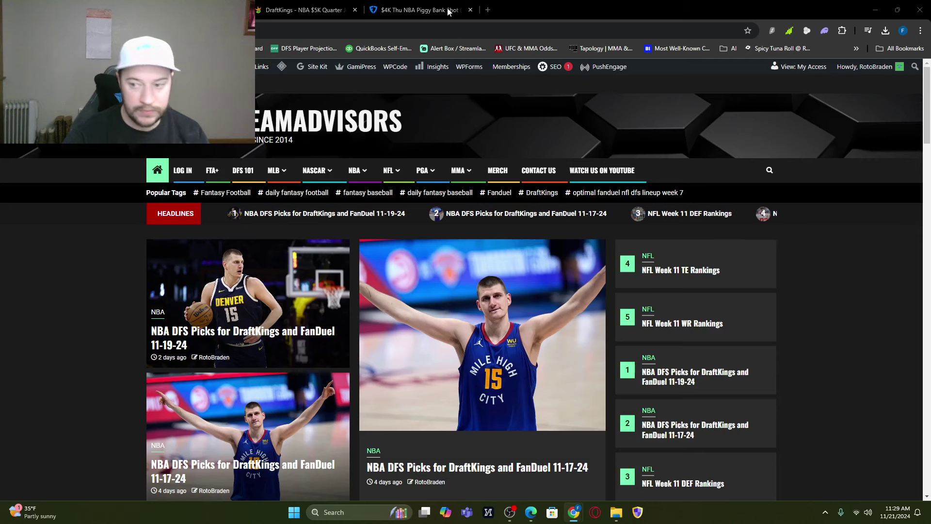
{"action": "left_click", "coordinate": [318, 7]}
- Filter the DraftKings player pool to shooting guards, then to small forwards
{"action": "left_click", "coordinate": [205, 253]}
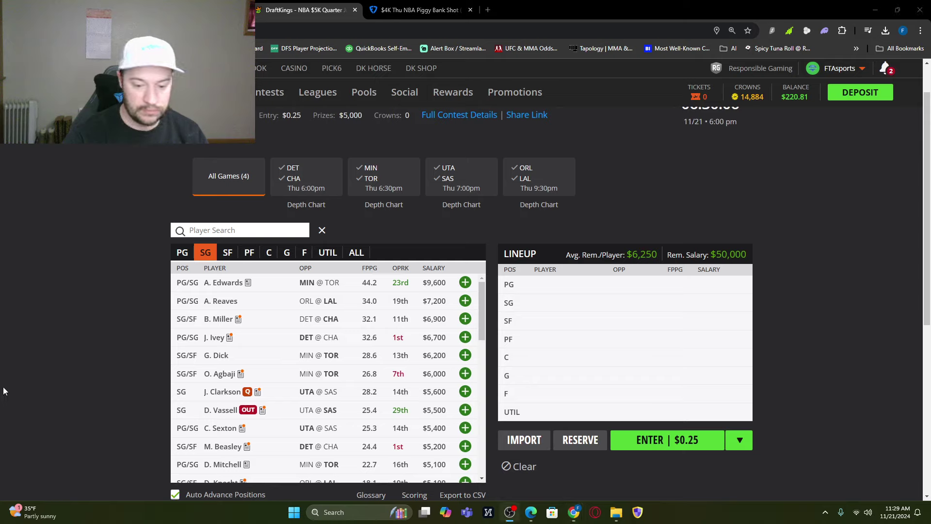
{"action": "key", "text": "alt+Tab"}
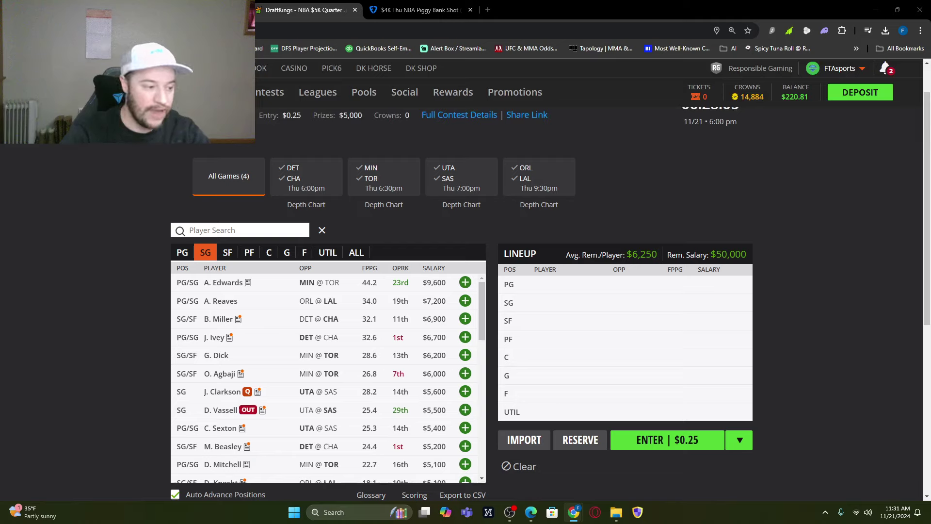
{"action": "left_click", "coordinate": [229, 253]}
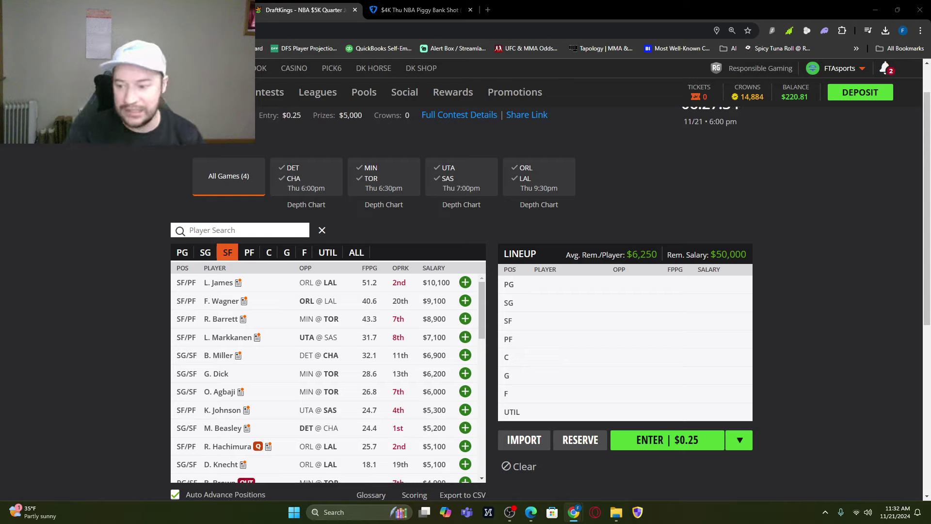
- Search 'kn' and view Dalton Knecht's game log, topped by a 49.75-FPTS game on 11/19
{"action": "left_click", "coordinate": [262, 234]}
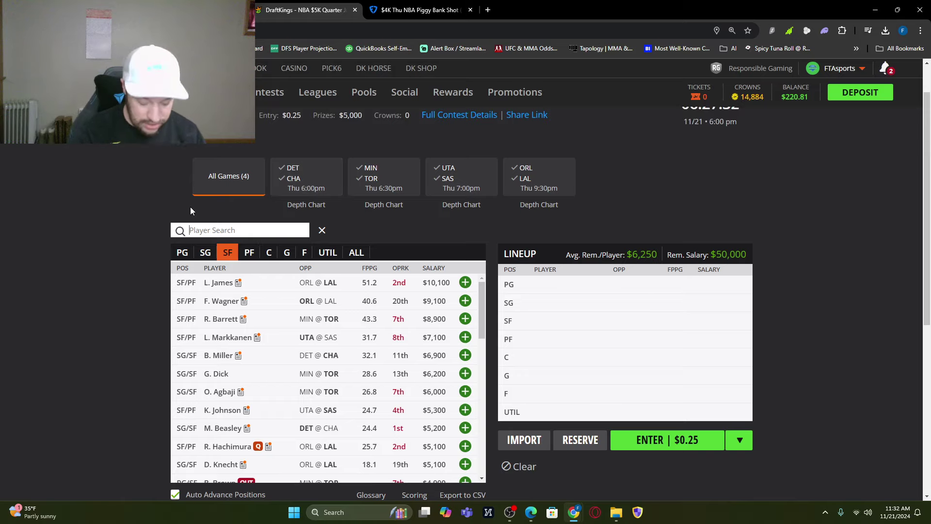
{"action": "type", "text": "kn"}
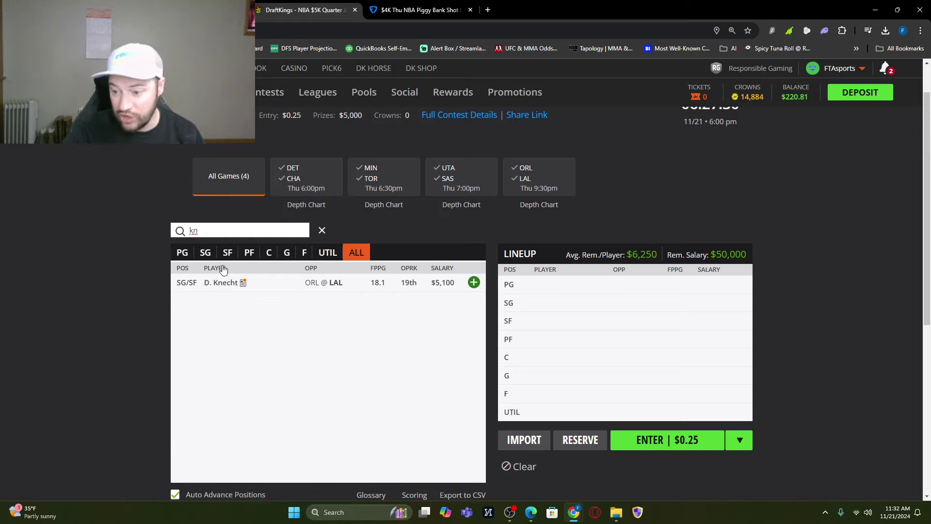
{"action": "left_click", "coordinate": [224, 283]}
{"action": "left_click", "coordinate": [448, 213]}
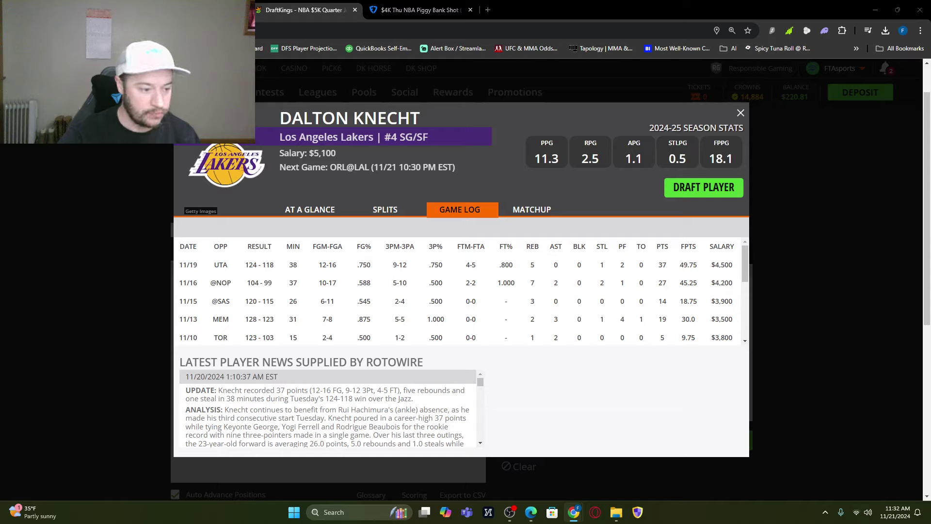
- Close Knecht's card and list all power forwards with the name search cleared
{"action": "left_click", "coordinate": [741, 112]}
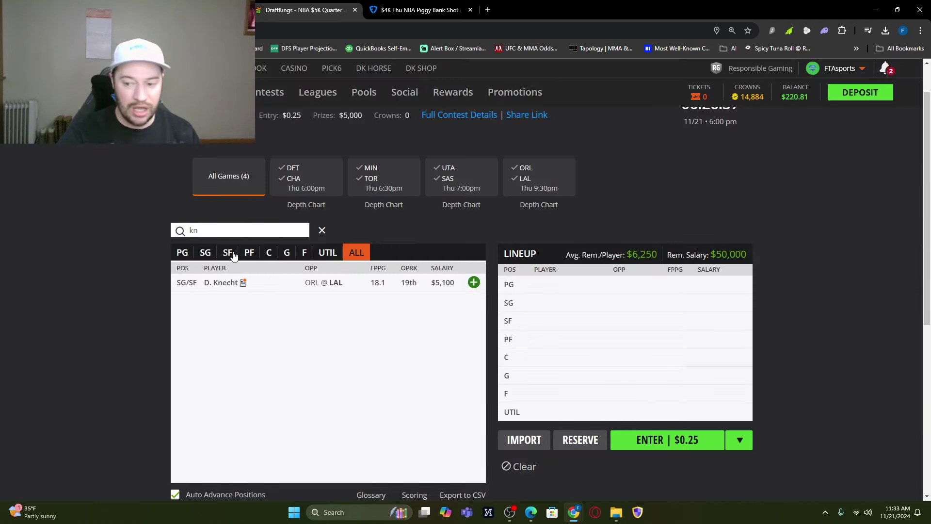
{"action": "left_click", "coordinate": [230, 254]}
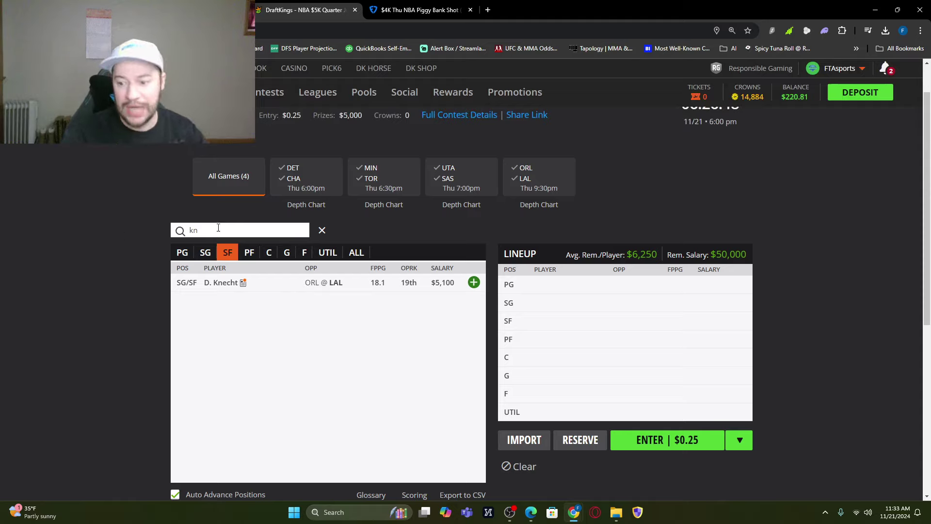
{"action": "left_click", "coordinate": [249, 253]}
{"action": "left_click", "coordinate": [321, 231]}
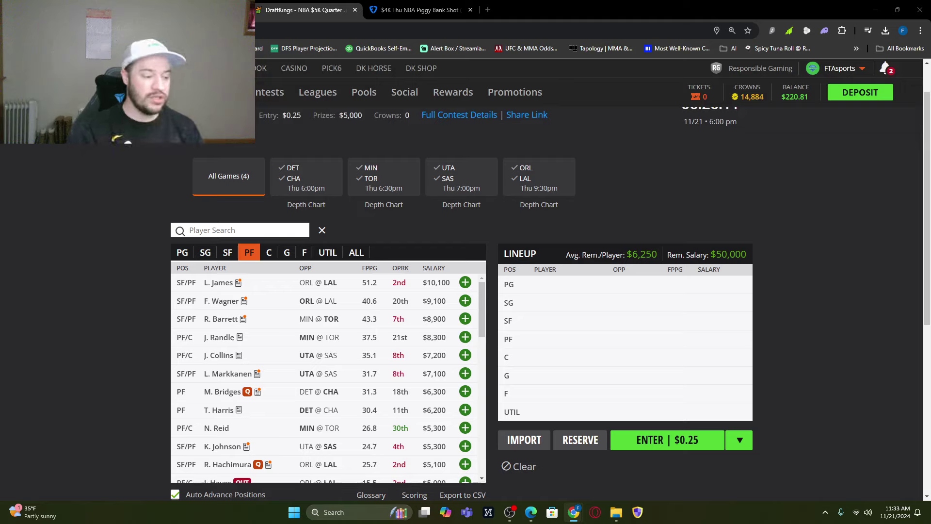
- Search 'tri' and view Tristan Da Silva's game log, latest 17.75 FPTS on 11/20
{"action": "left_click", "coordinate": [234, 230]}
{"action": "type", "text": "tri"}
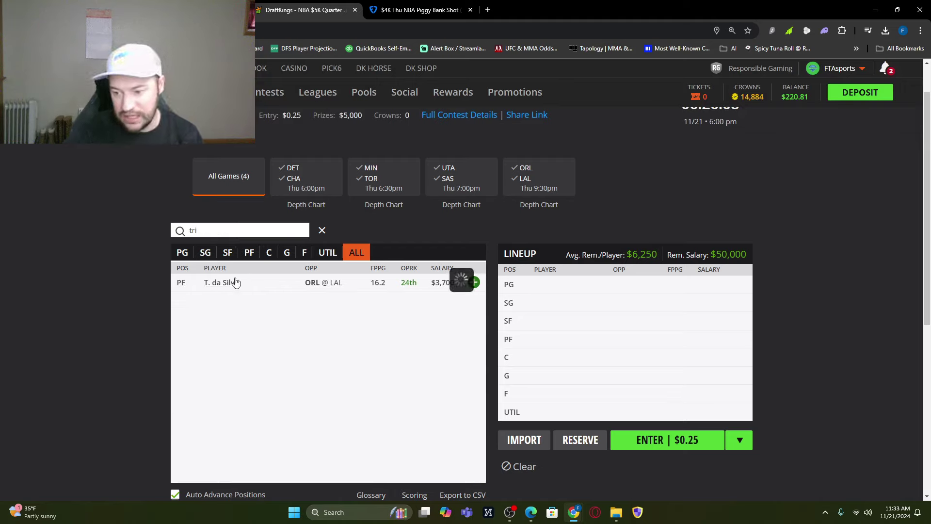
{"action": "left_click", "coordinate": [234, 282]}
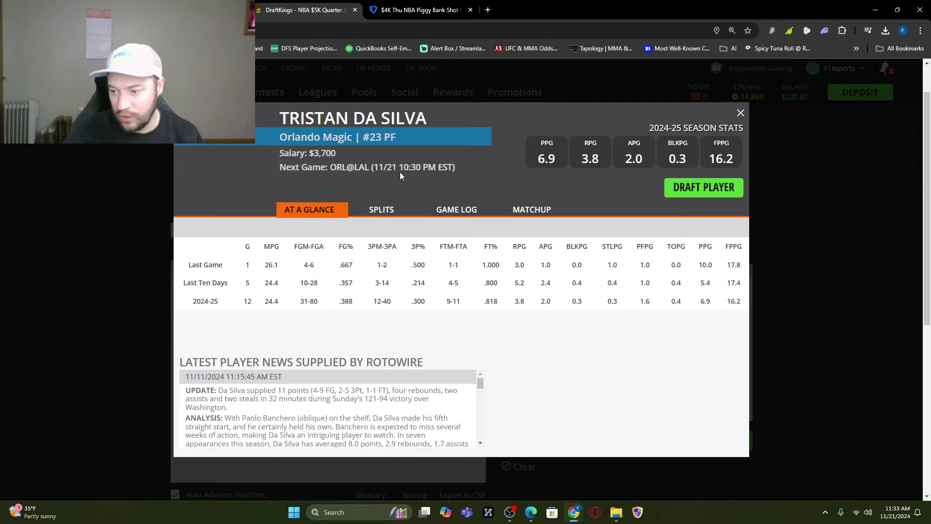
{"action": "left_click", "coordinate": [466, 213]}
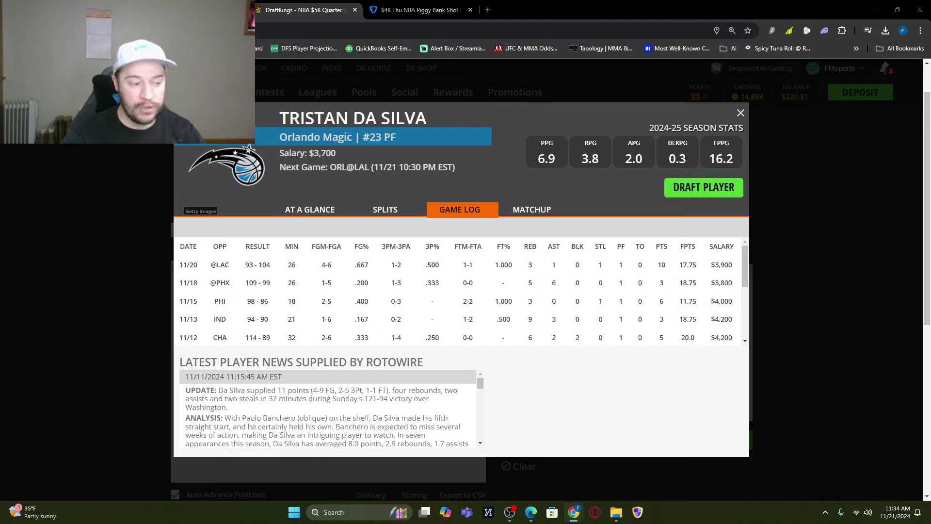
- Close Da Silva's card, list all centers, and check Anthony Davis's questionable status and season stats
{"action": "left_click", "coordinate": [740, 113]}
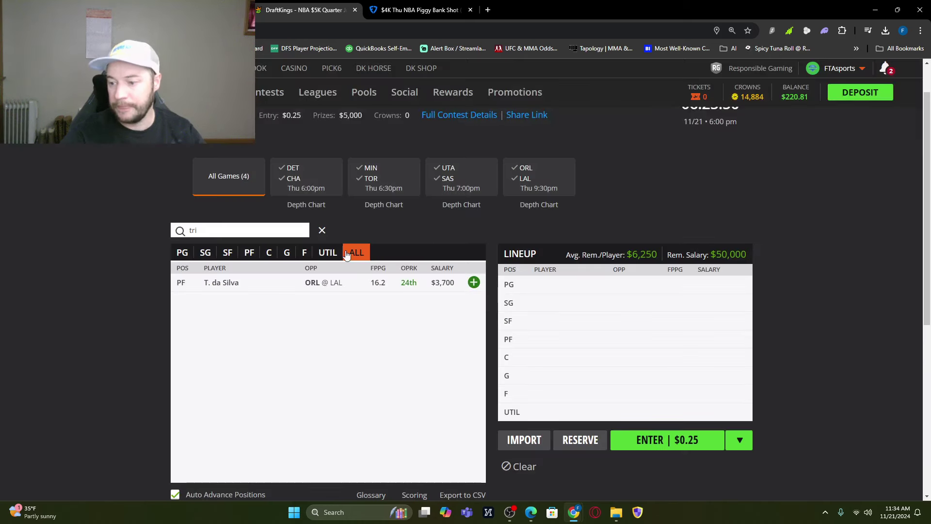
{"action": "left_click", "coordinate": [269, 252]}
{"action": "left_click", "coordinate": [321, 230]}
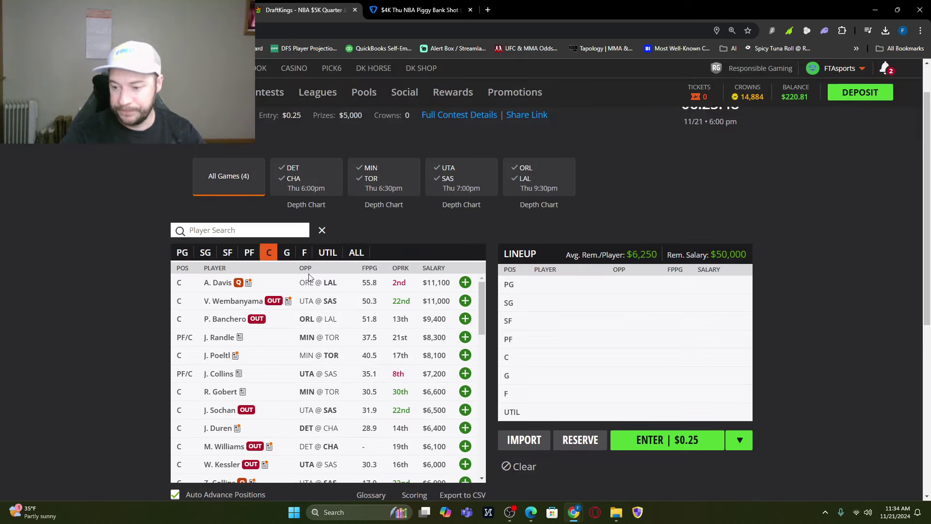
{"action": "left_click", "coordinate": [214, 284]}
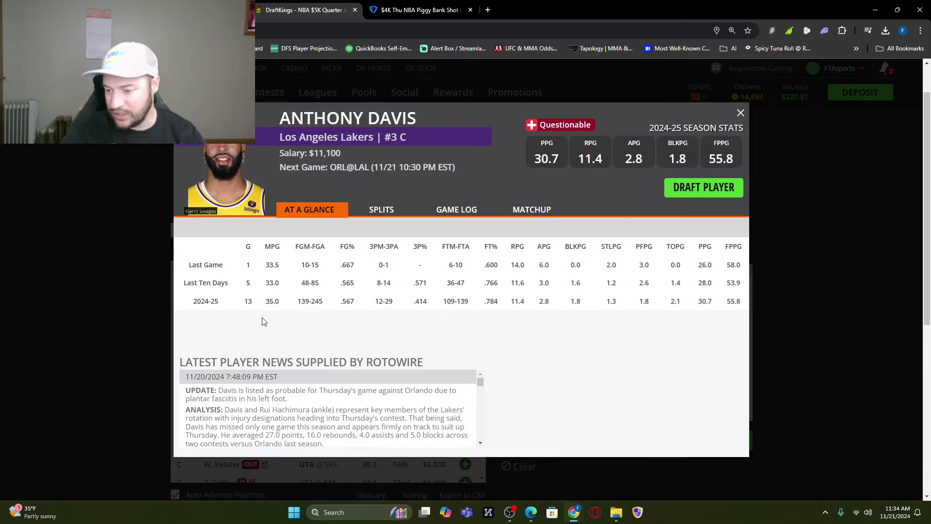
{"action": "left_click", "coordinate": [741, 114]}
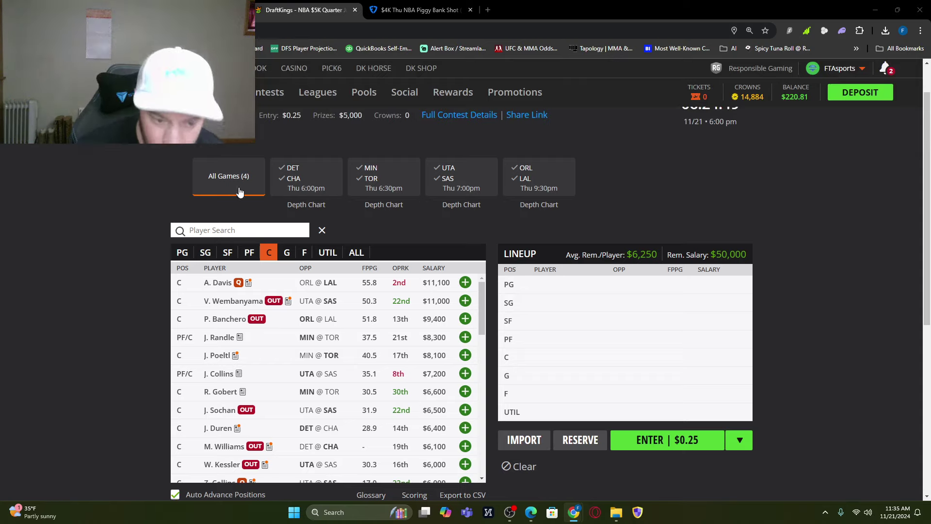
- Search 'barnes' to review Scottie Barnes's injury news, then clear the search to show all players
{"action": "left_click", "coordinate": [181, 254]}
{"action": "left_click", "coordinate": [252, 224]}
{"action": "type", "text": "barnes"}
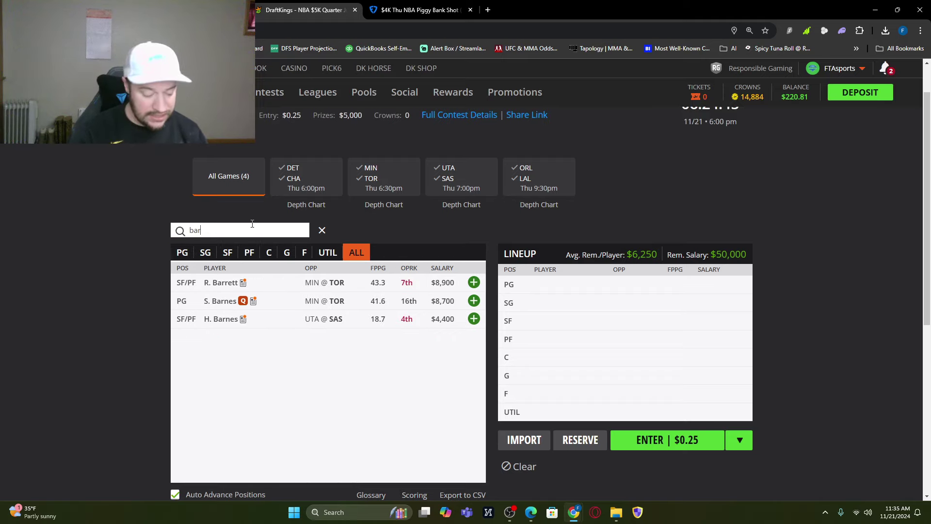
{"action": "left_click", "coordinate": [219, 282]}
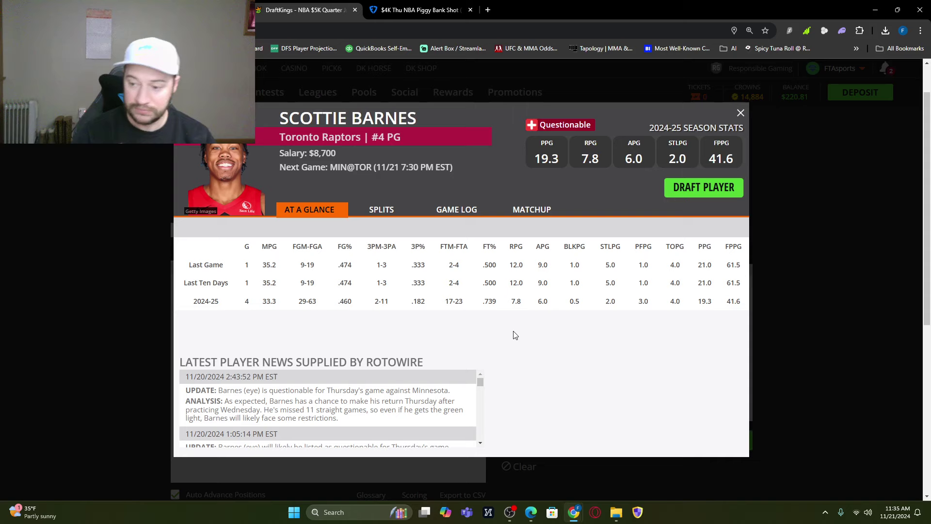
{"action": "left_click", "coordinate": [739, 114]}
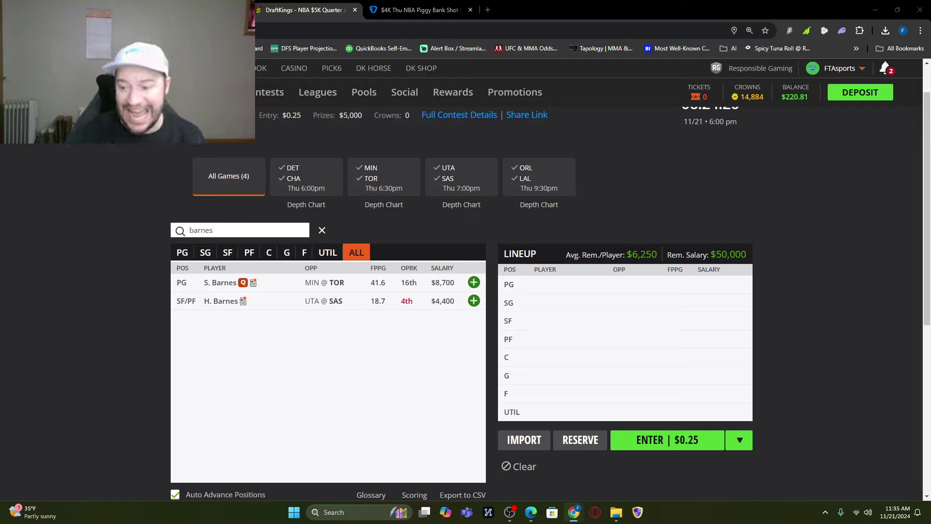
{"action": "left_click", "coordinate": [322, 230]}
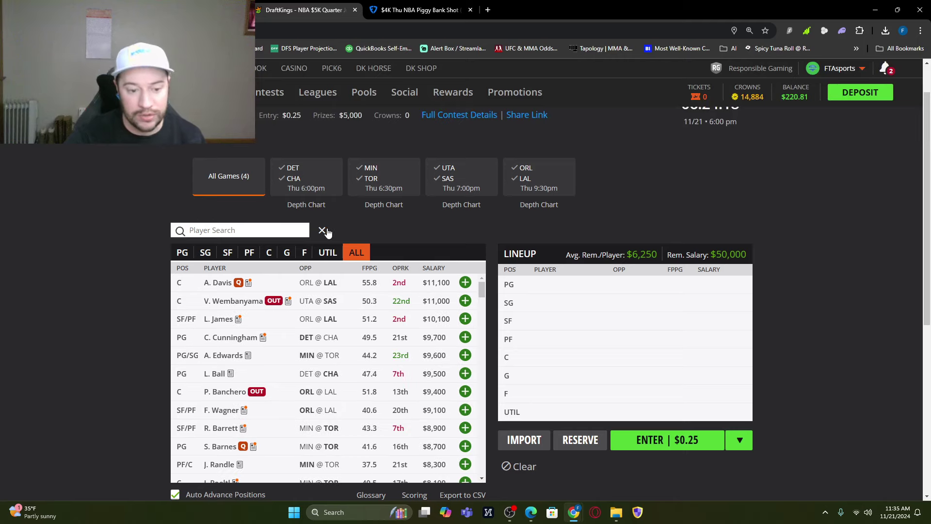
- Draft C. Paul into the PG slot and S. Castle into the SG slot
{"action": "left_click", "coordinate": [274, 235]}
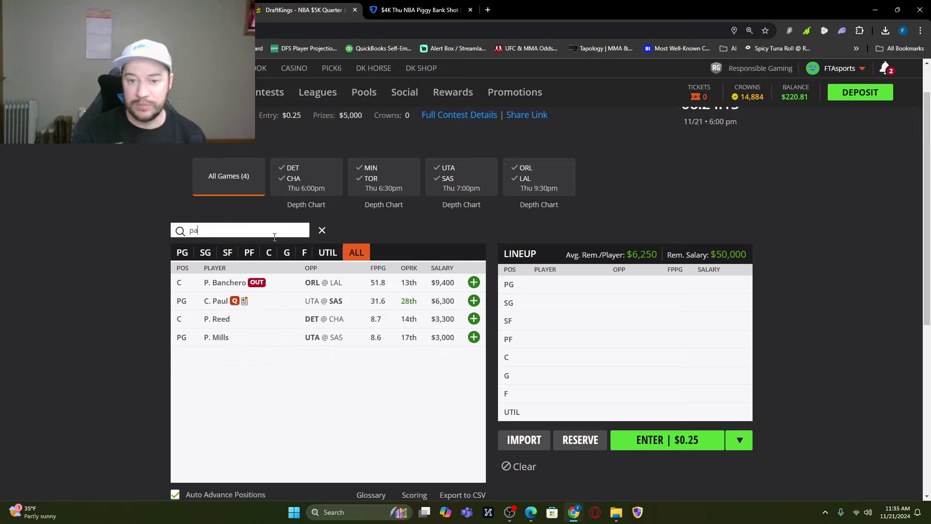
{"action": "type", "text": "u"}
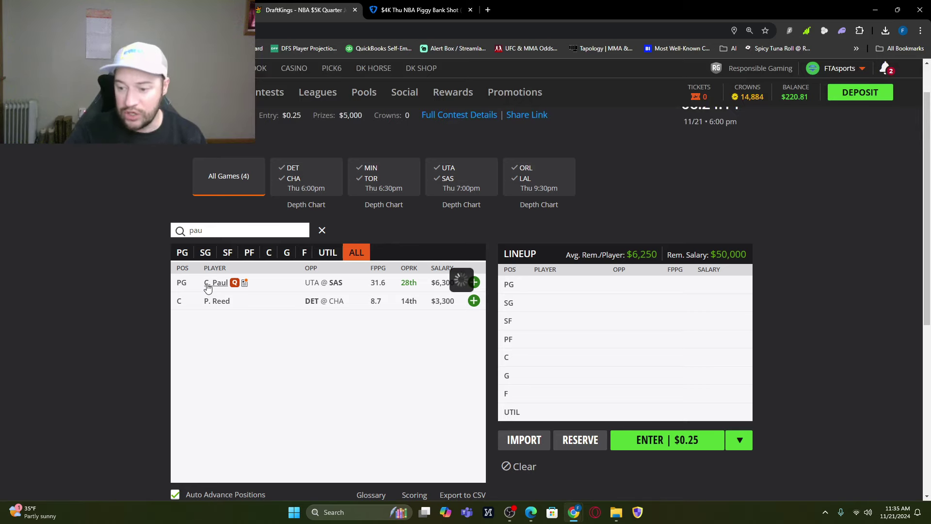
{"action": "left_click", "coordinate": [213, 282]}
{"action": "left_click", "coordinate": [705, 186]}
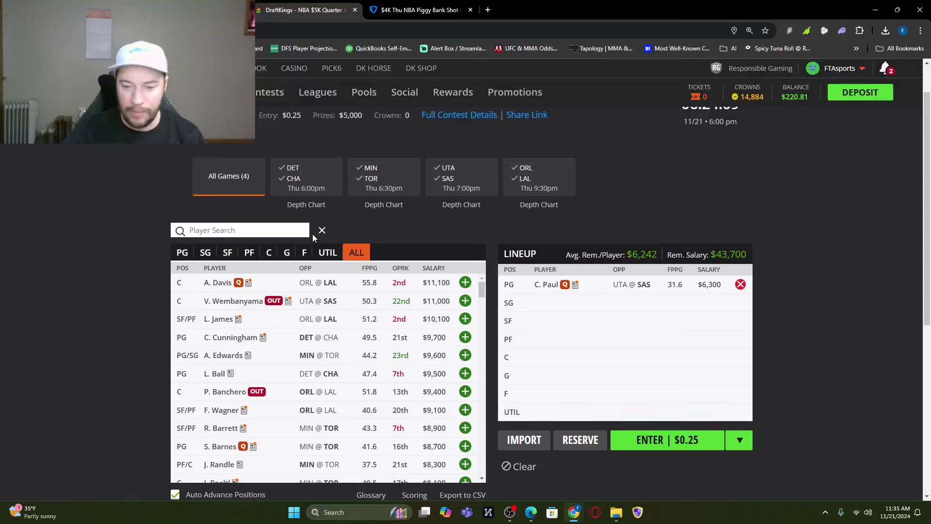
{"action": "type", "text": "st"}
{"action": "key", "text": "BackSpace"}
{"action": "key", "text": "BackSpace"}
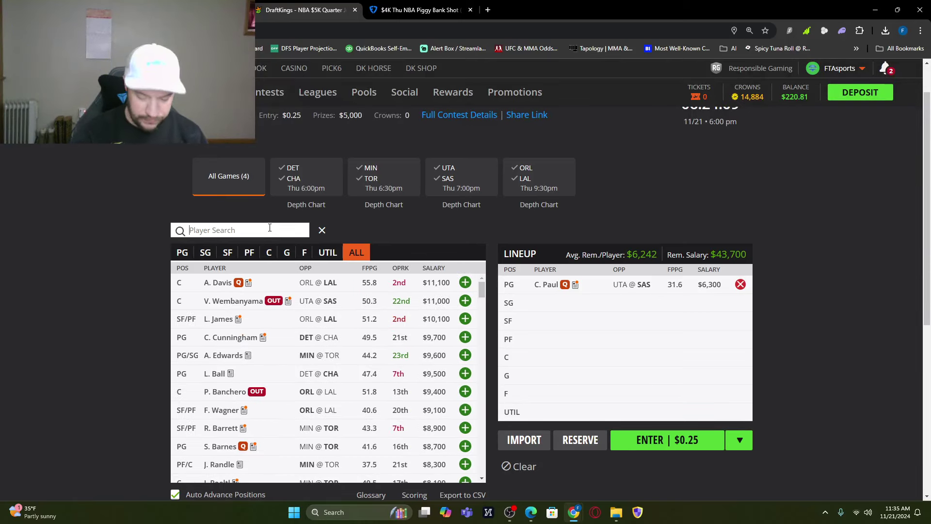
{"action": "type", "text": "cas"}
{"action": "left_click", "coordinate": [474, 282]}
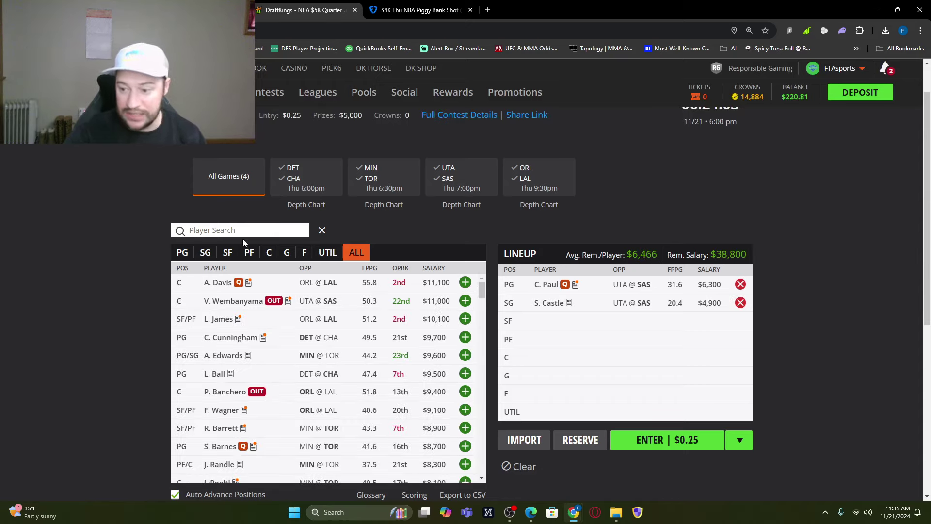
- Add L. Markkanen at SF, then search 'bri' and view Miles Bridges's player card
{"action": "type", "text": "lar"}
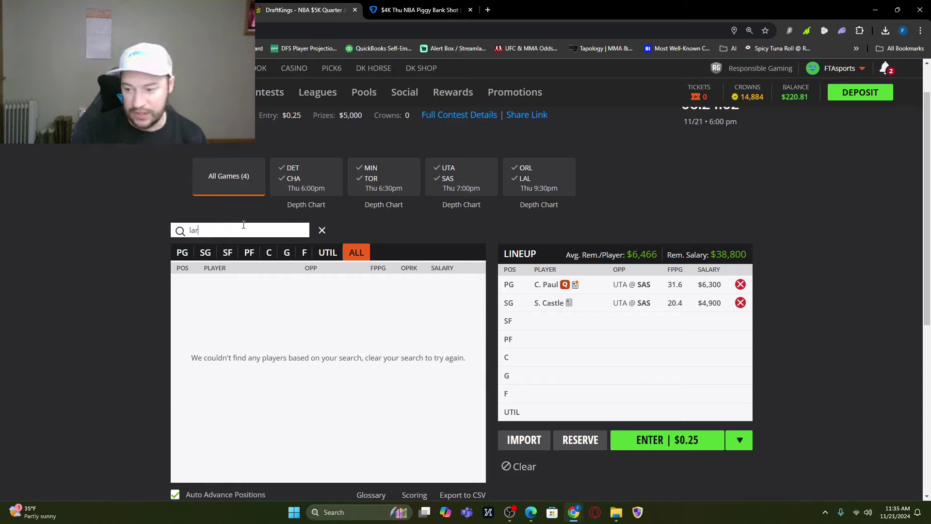
{"action": "key", "text": "BackSpace"}
{"action": "type", "text": "u"}
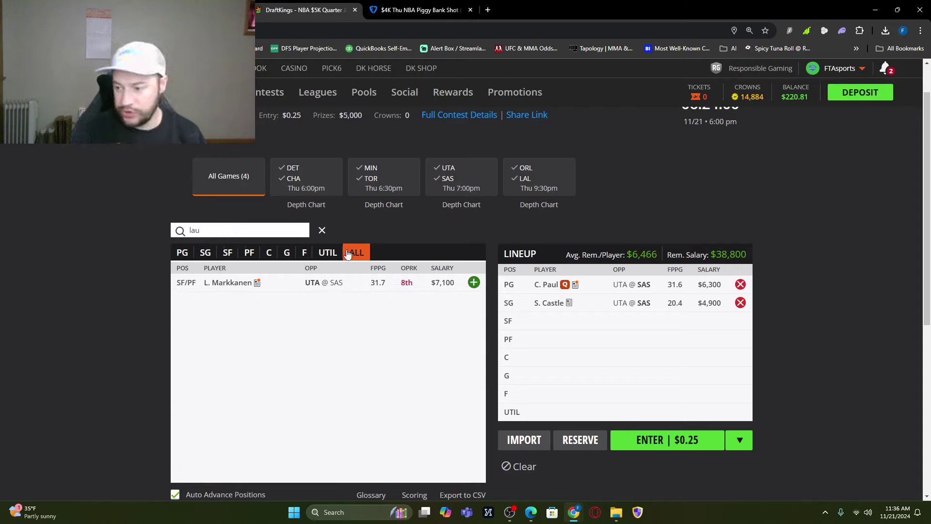
{"action": "left_click", "coordinate": [474, 283]}
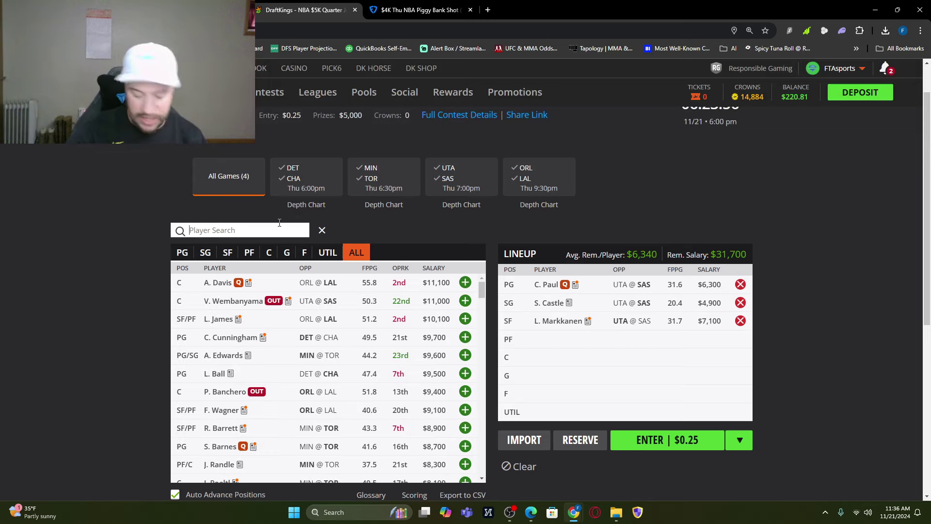
{"action": "type", "text": "bri"}
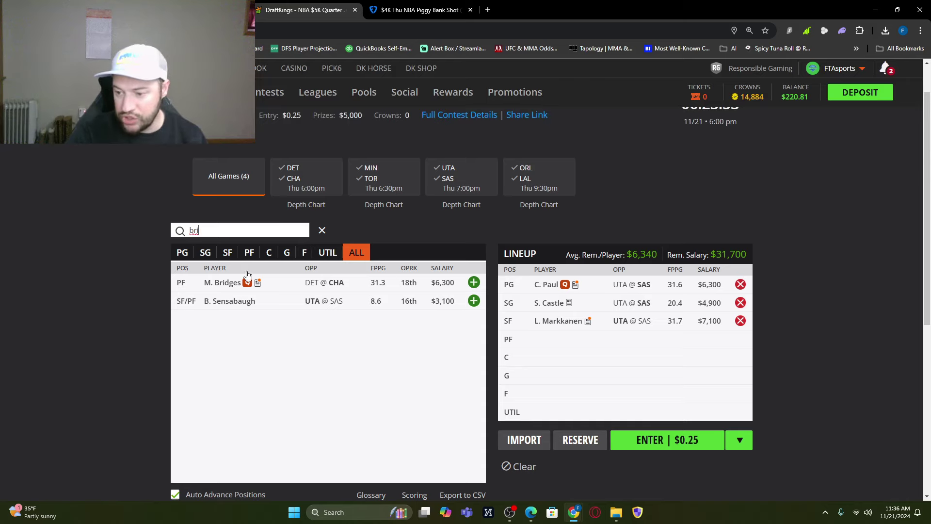
{"action": "left_click", "coordinate": [223, 282]}
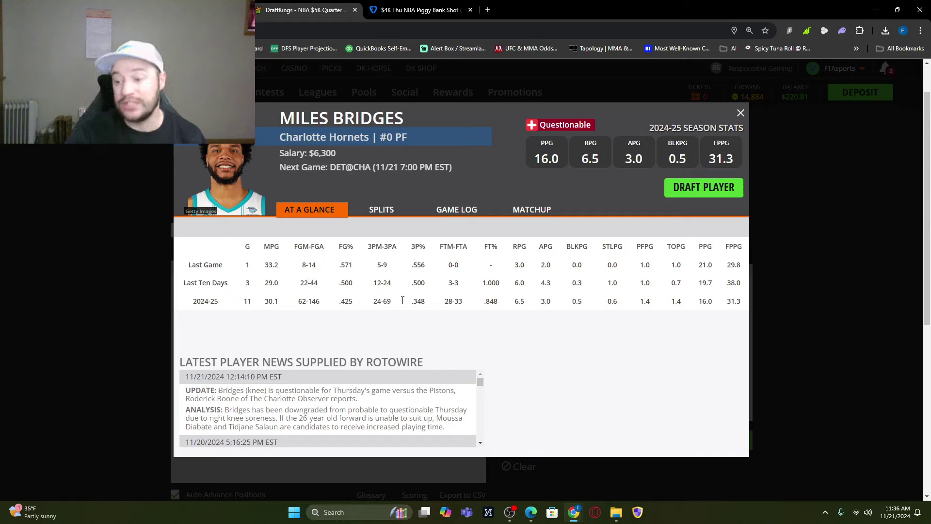
- Filter to centers and add R. Gobert to the C slot
{"action": "left_click", "coordinate": [741, 113]}
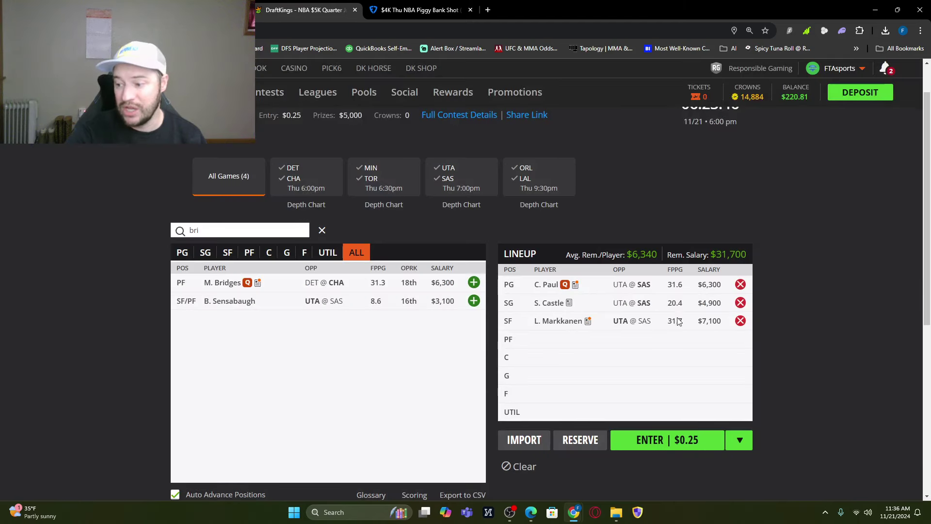
{"action": "left_click", "coordinate": [322, 230]}
{"action": "left_click", "coordinate": [270, 252]}
{"action": "left_click", "coordinate": [273, 230]}
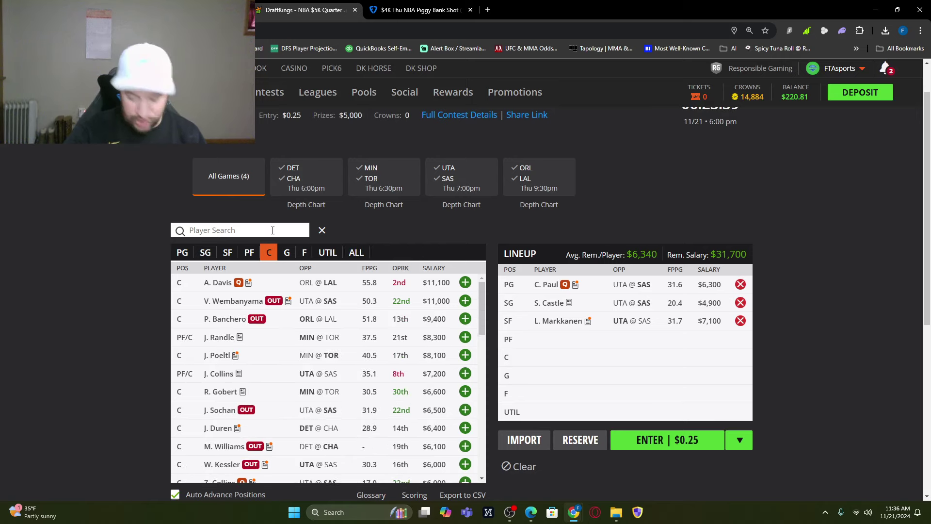
{"action": "type", "text": "gob"}
{"action": "left_click", "coordinate": [474, 282]}
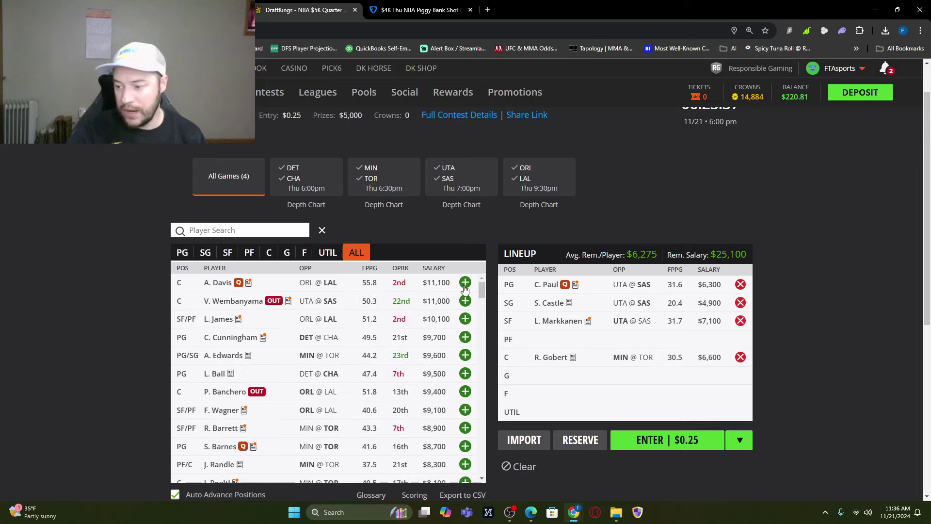
- Filter to forwards and add F. Wagner to the PF slot
{"action": "left_click", "coordinate": [274, 229]}
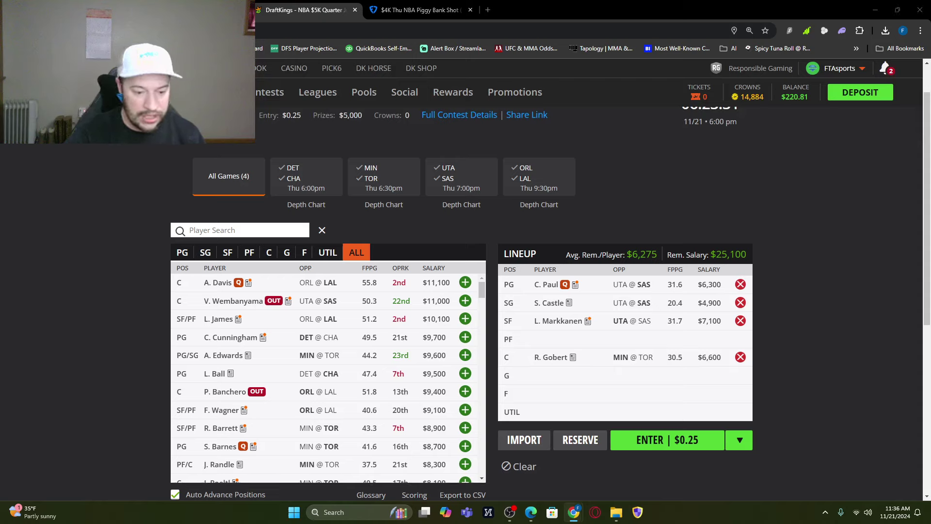
{"action": "left_click", "coordinate": [304, 252]}
{"action": "type", "text": "wag"}
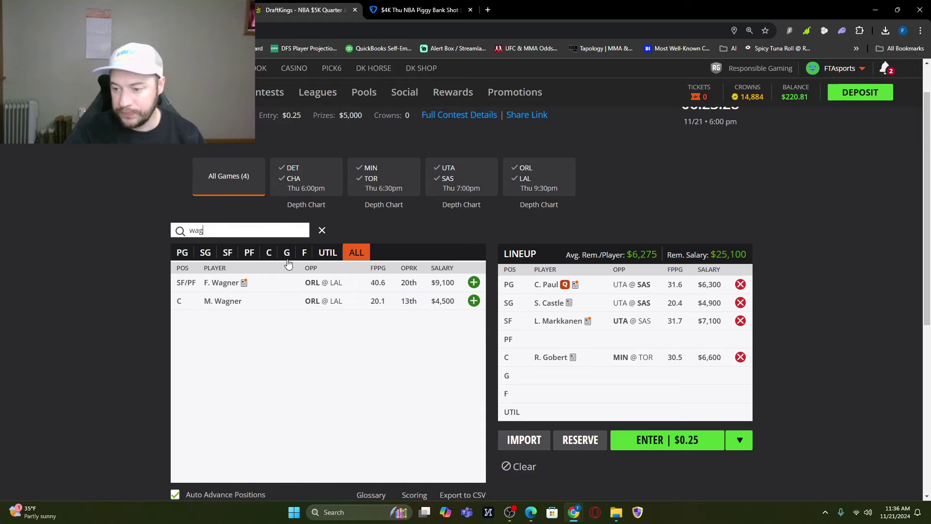
{"action": "left_click", "coordinate": [465, 283]}
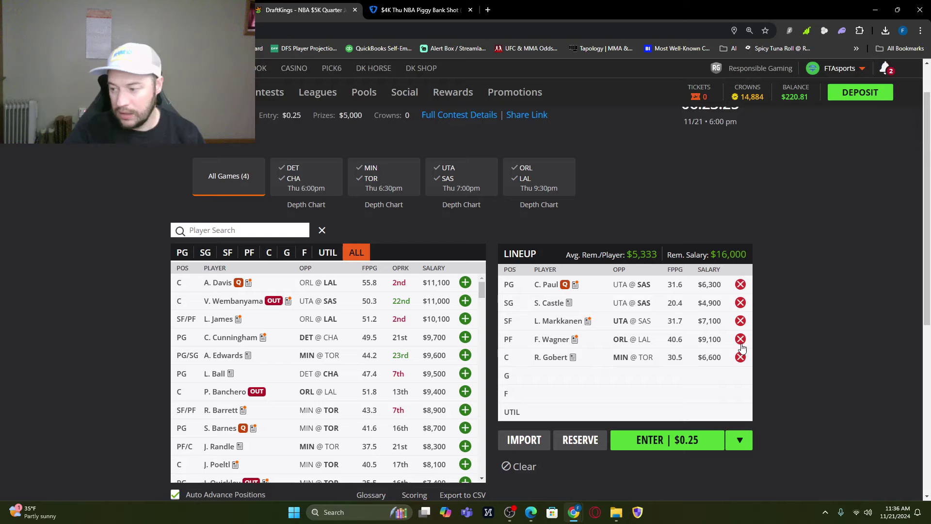
- Search UTIL-eligible players for 'bass' and add C. Bassey at UTIL
{"action": "left_click", "coordinate": [327, 252]}
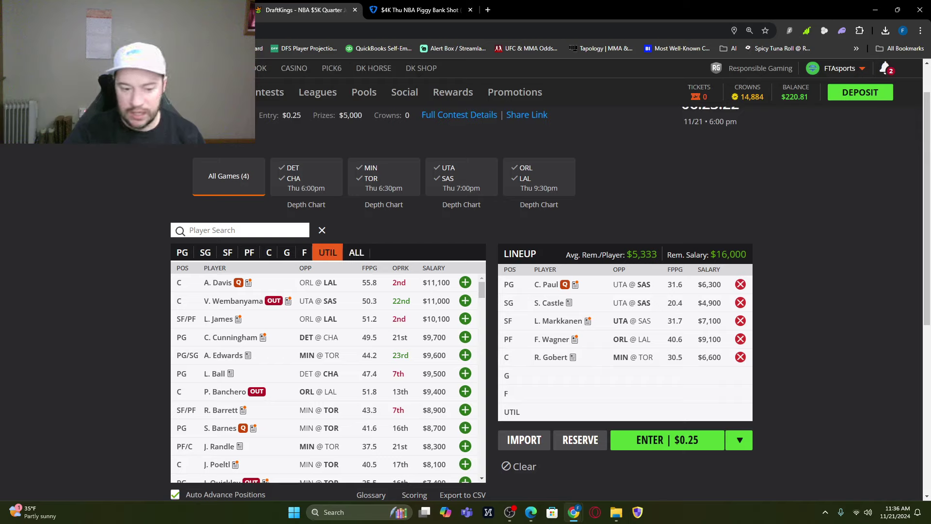
{"action": "left_click", "coordinate": [259, 233]}
{"action": "type", "text": "c"}
{"action": "key", "text": "BackSpace"}
{"action": "type", "text": "bass"}
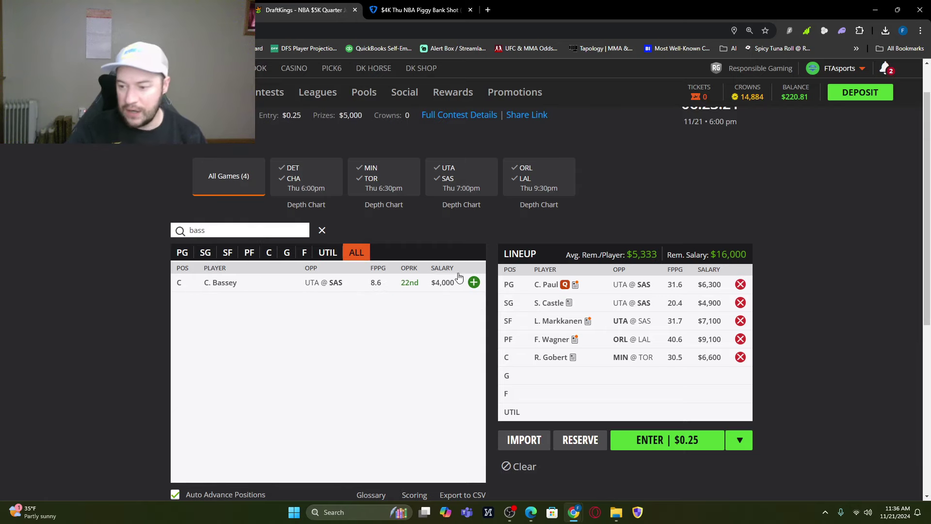
{"action": "left_click", "coordinate": [473, 282]}
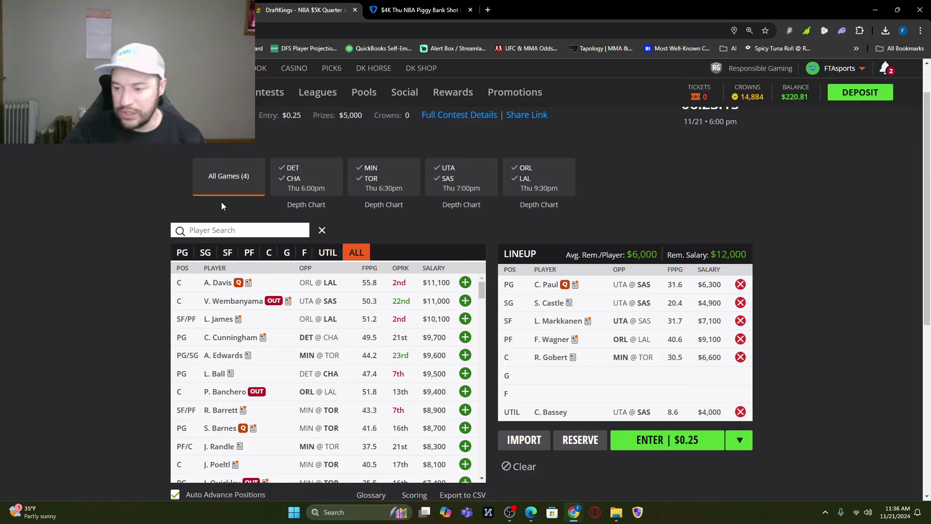
- Filter to guards and add D. Knecht to the G slot
{"action": "left_click", "coordinate": [293, 253]}
{"action": "scroll", "coordinate": [277, 407], "scroll_direction": "down", "scroll_amount": 4}
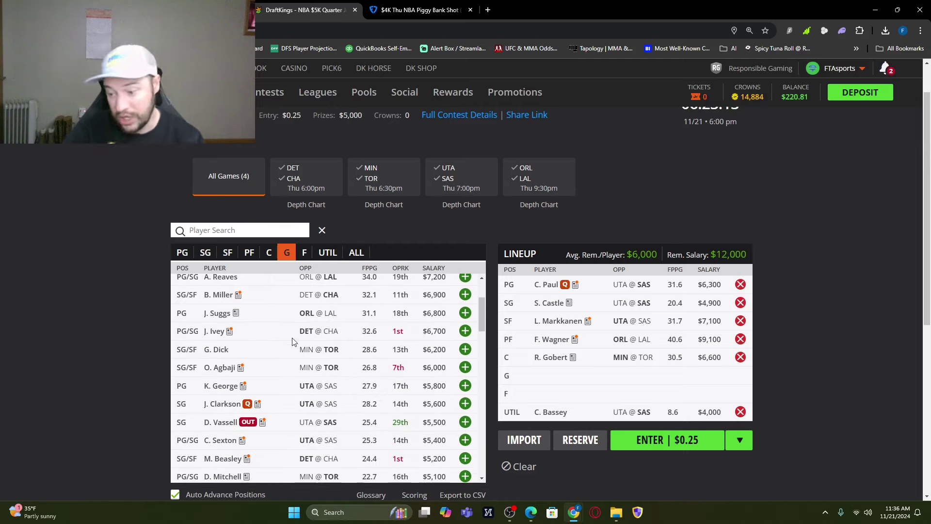
{"action": "scroll", "coordinate": [278, 407], "scroll_direction": "down", "scroll_amount": 2}
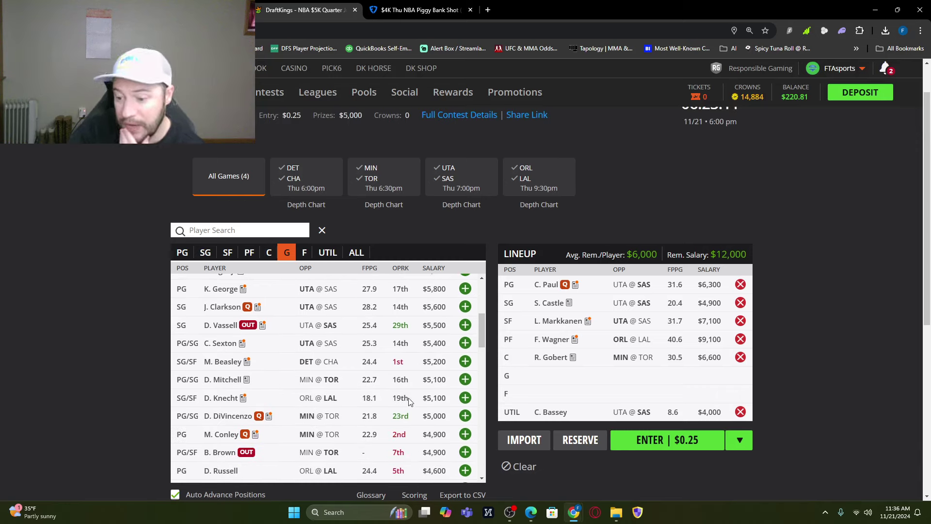
{"action": "left_click", "coordinate": [465, 399]}
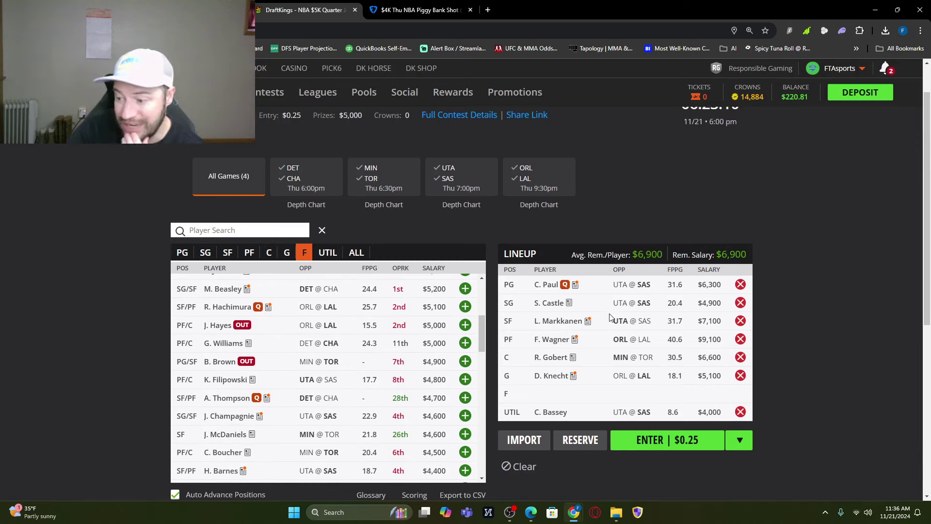
- Check B. Miller's game log and draft him into the F slot
{"action": "scroll", "coordinate": [378, 365], "scroll_direction": "up", "scroll_amount": 3}
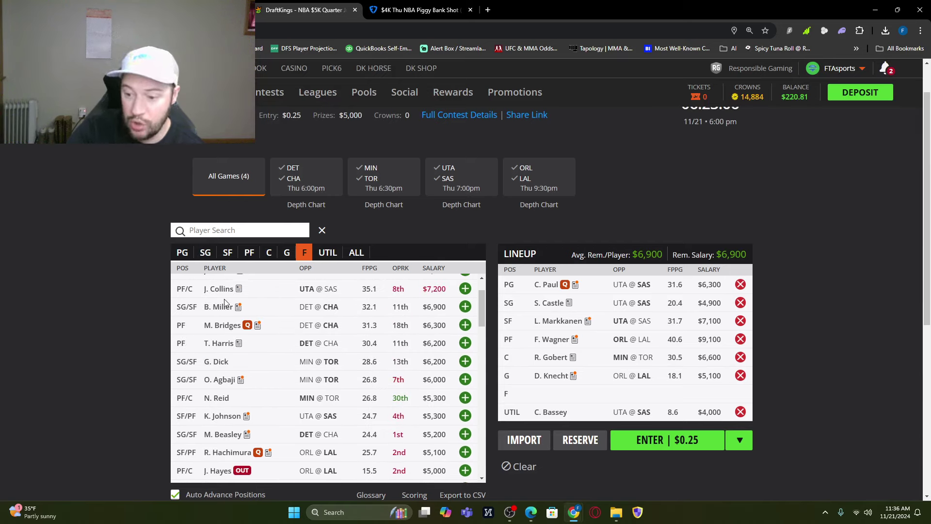
{"action": "left_click", "coordinate": [224, 310]}
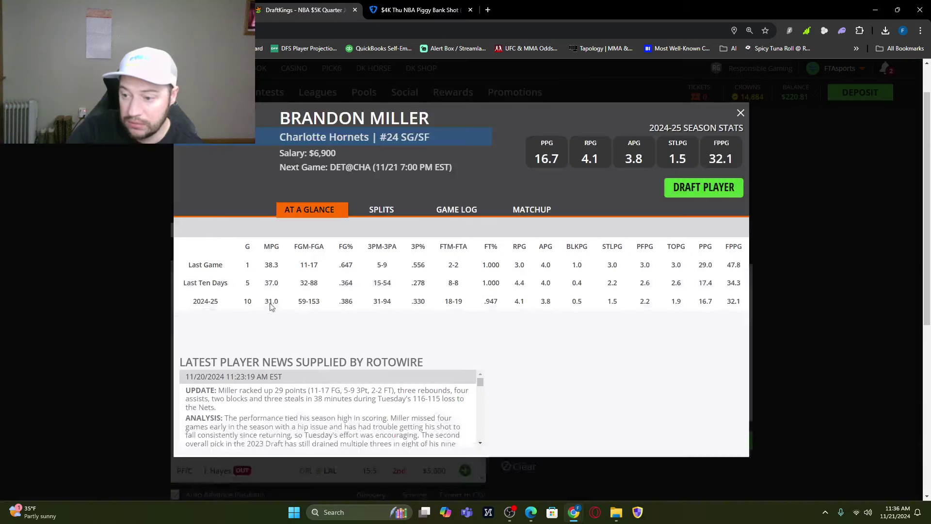
{"action": "left_click", "coordinate": [443, 212]}
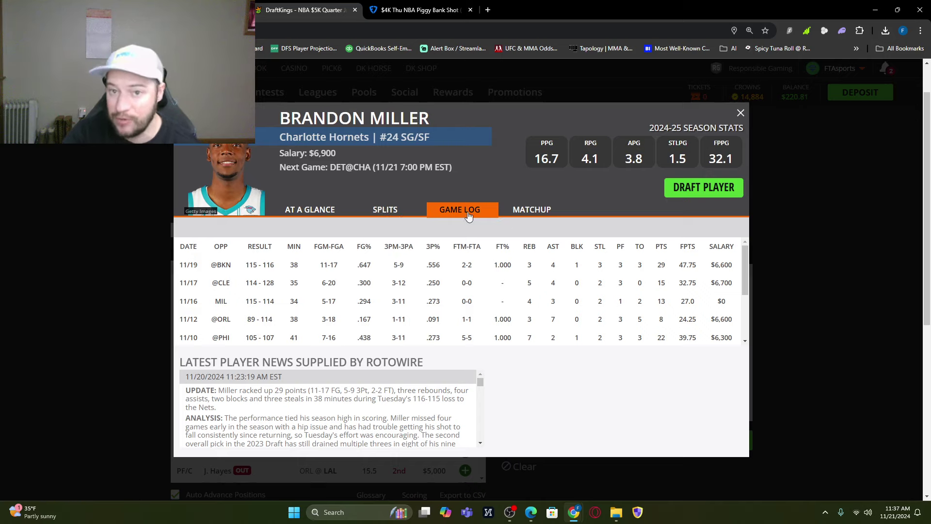
{"action": "left_click", "coordinate": [707, 185]}
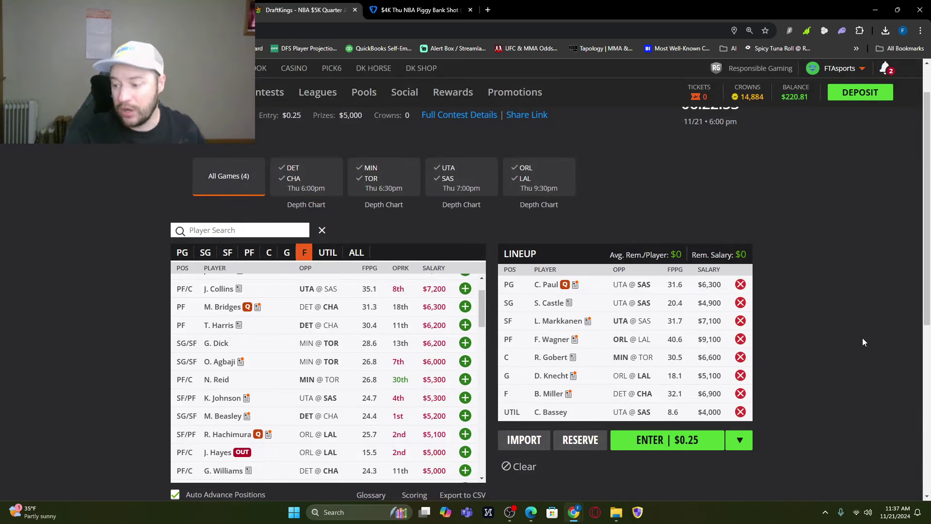
- Enter the DraftKings lineup for $0.25, then bring up FanDuel's Piggy Bank Shot player list
{"action": "left_click", "coordinate": [676, 436]}
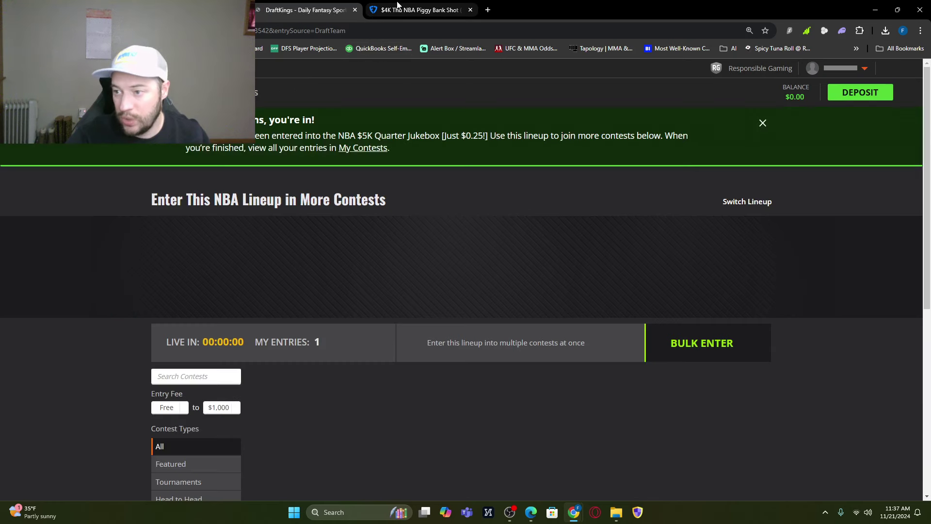
{"action": "left_click", "coordinate": [420, 10]}
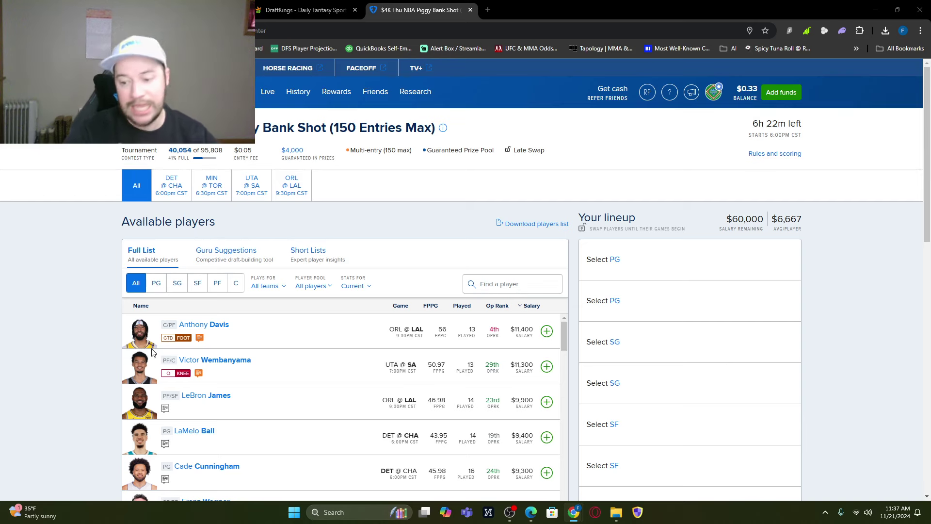
{"action": "scroll", "coordinate": [83, 370], "scroll_direction": "down", "scroll_amount": 2}
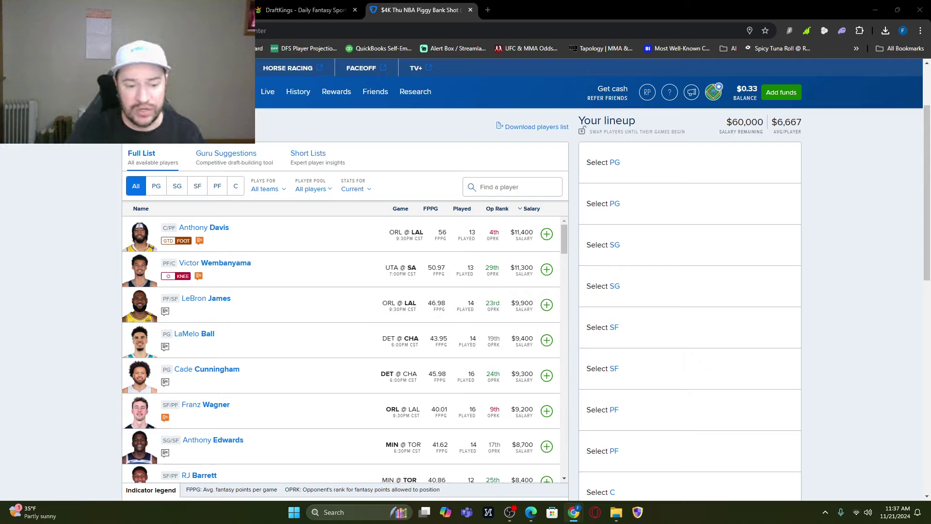
- Add Davion Mitchell and Chris Paul at PG and Anthony Edwards at SG
{"action": "left_click", "coordinate": [480, 181]}
{"action": "type", "text": "dav"}
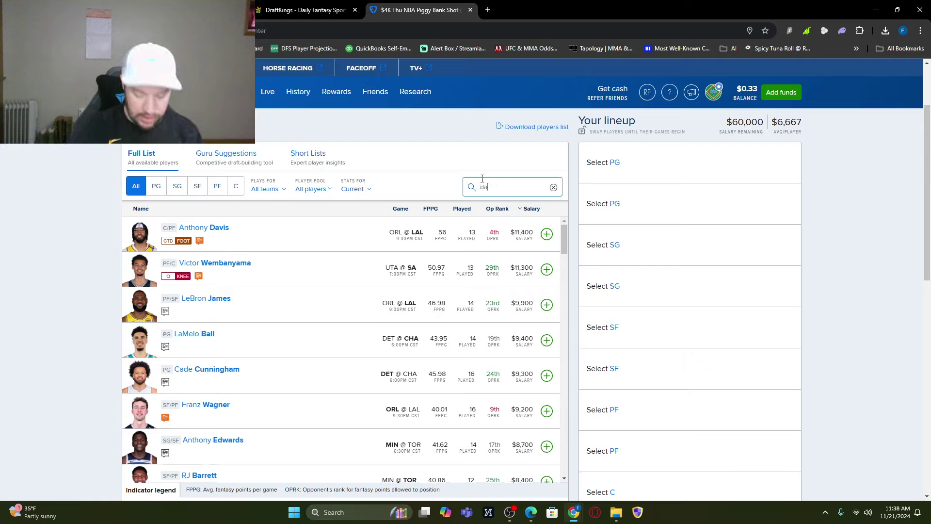
{"action": "left_click", "coordinate": [555, 269]}
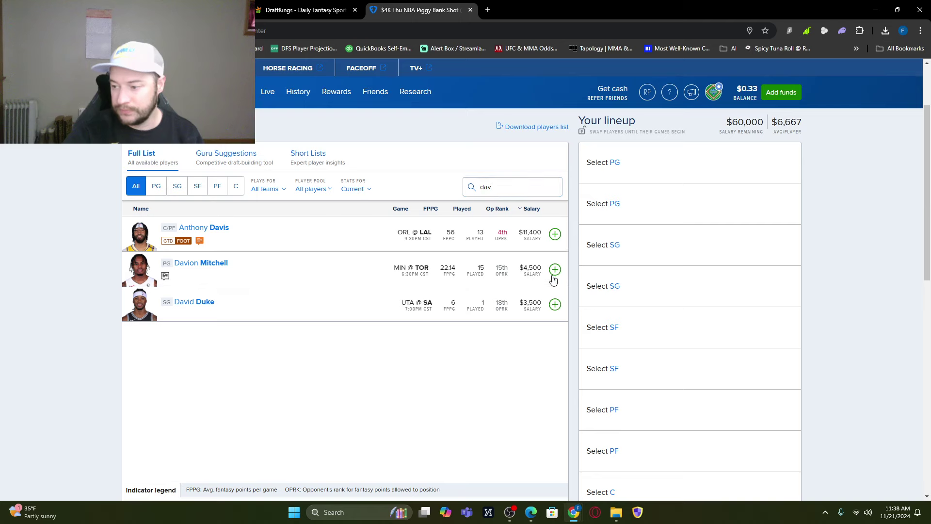
{"action": "left_click", "coordinate": [520, 187]}
{"action": "type", "text": "paul"}
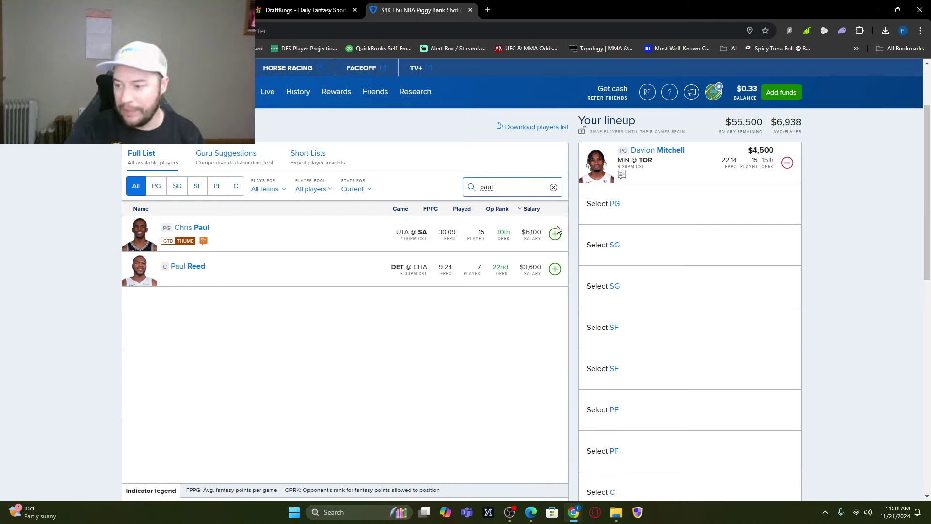
{"action": "left_click", "coordinate": [556, 245]}
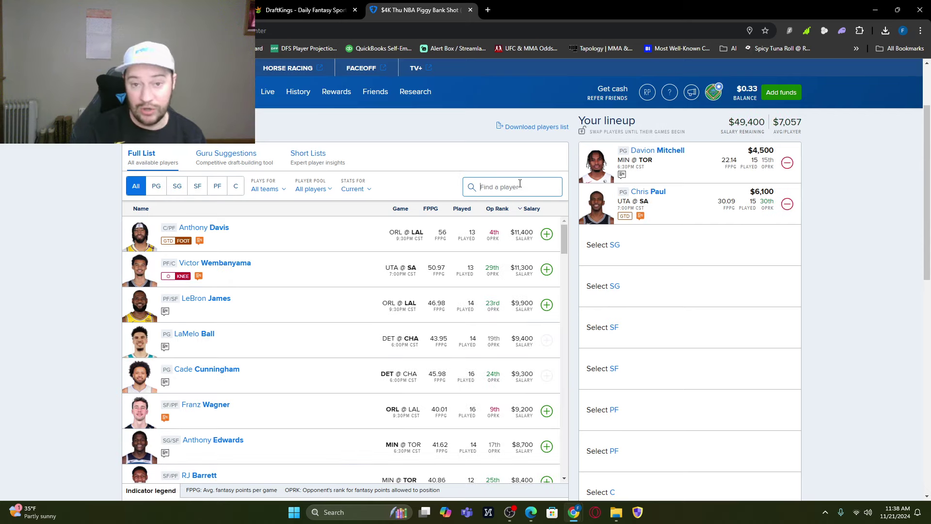
{"action": "type", "text": "edwards"}
{"action": "left_click", "coordinate": [556, 244]}
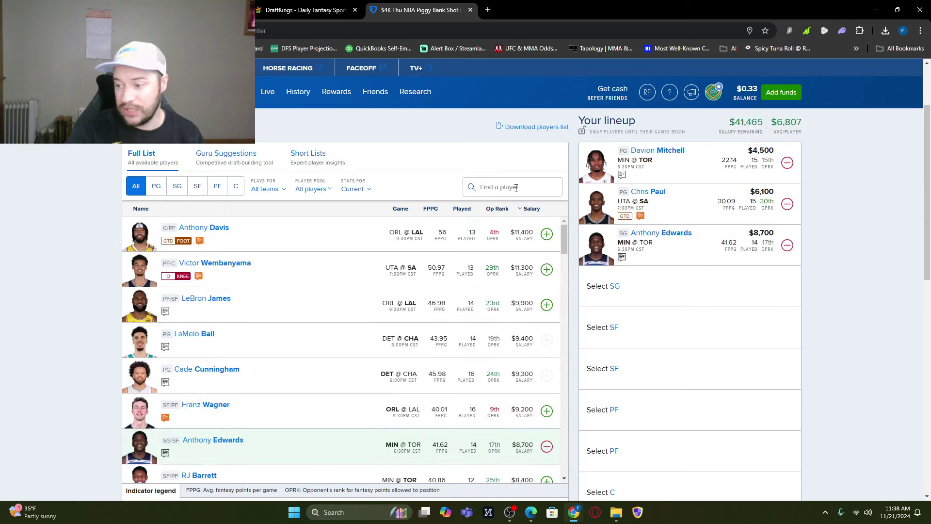
- Search and add Stephon Castle and Franz Wagner to the lineup
{"action": "left_click", "coordinate": [516, 187]}
{"action": "type", "text": "cast"}
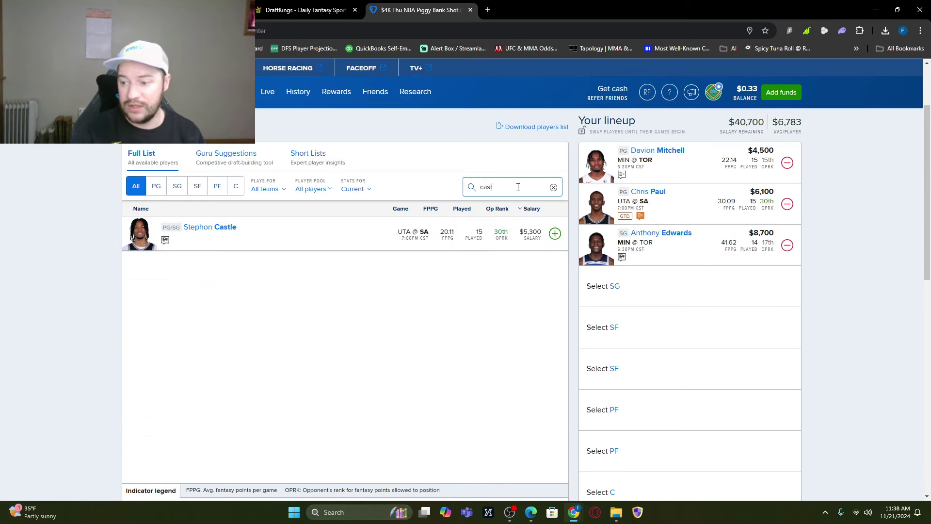
{"action": "left_click", "coordinate": [555, 233]}
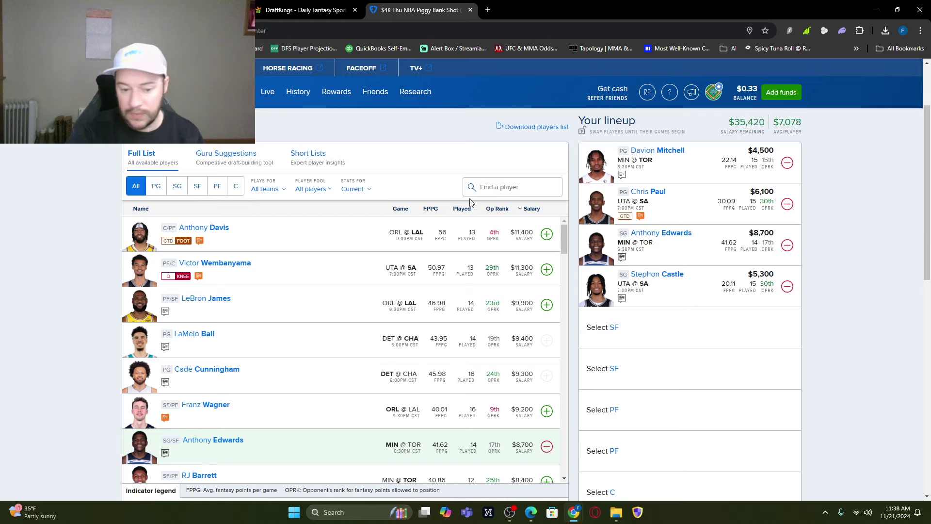
{"action": "left_click", "coordinate": [531, 189]}
{"action": "type", "text": "wag"}
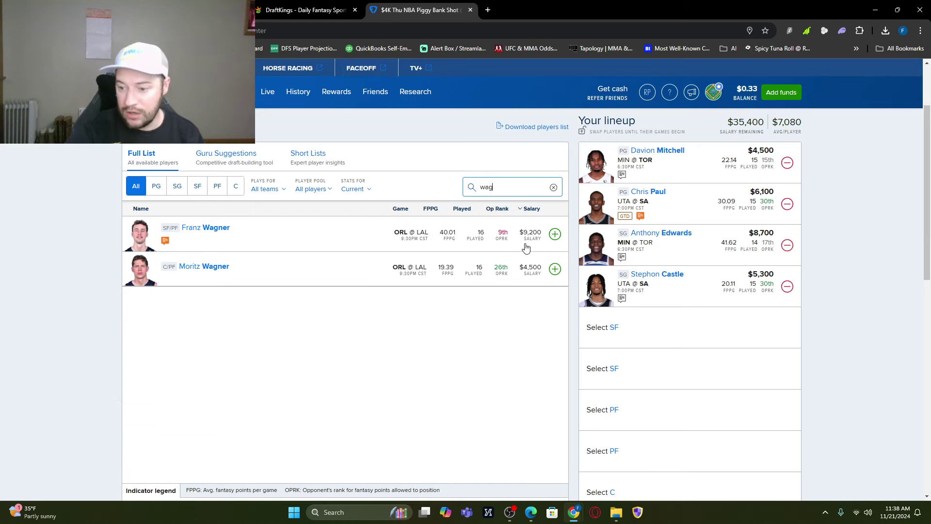
{"action": "left_click", "coordinate": [552, 236]}
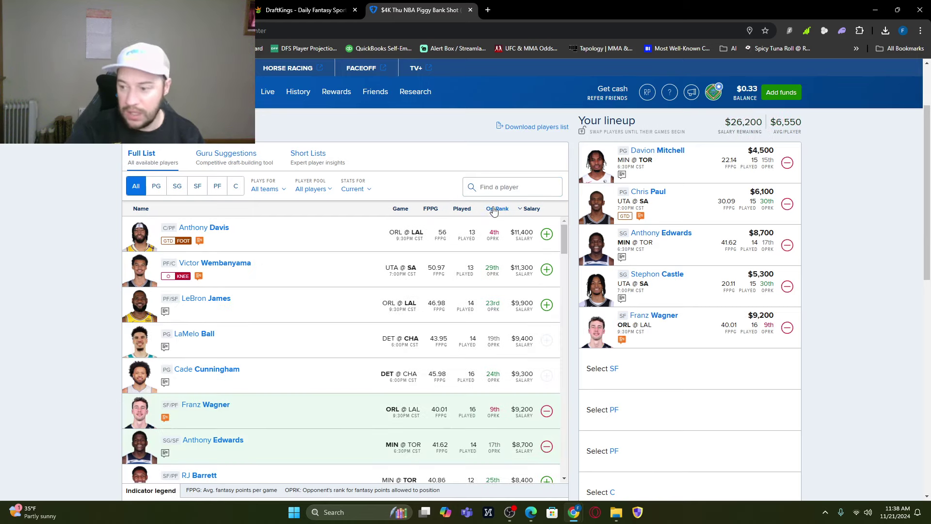
- Search and add Julius Randle and Julian Champagnie to the lineup
{"action": "left_click", "coordinate": [504, 186]}
{"action": "type", "text": "rand"}
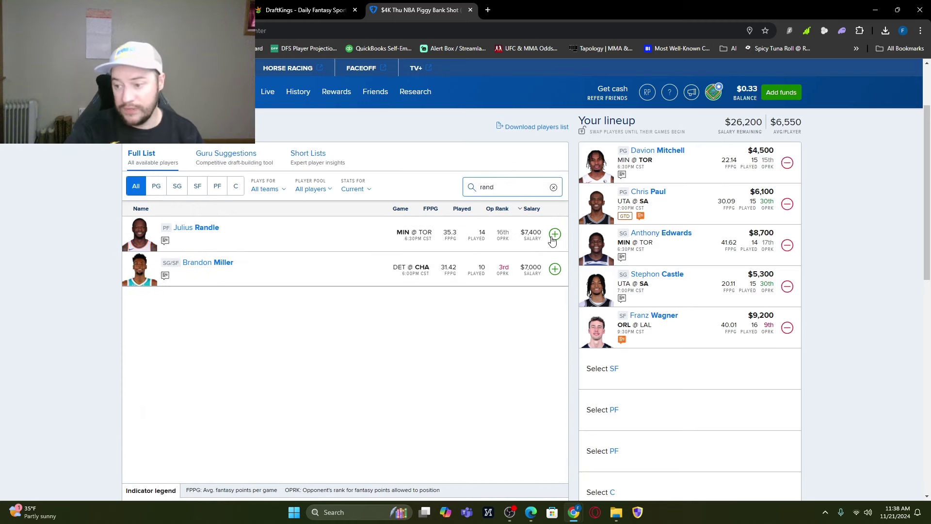
{"action": "left_click", "coordinate": [553, 237]}
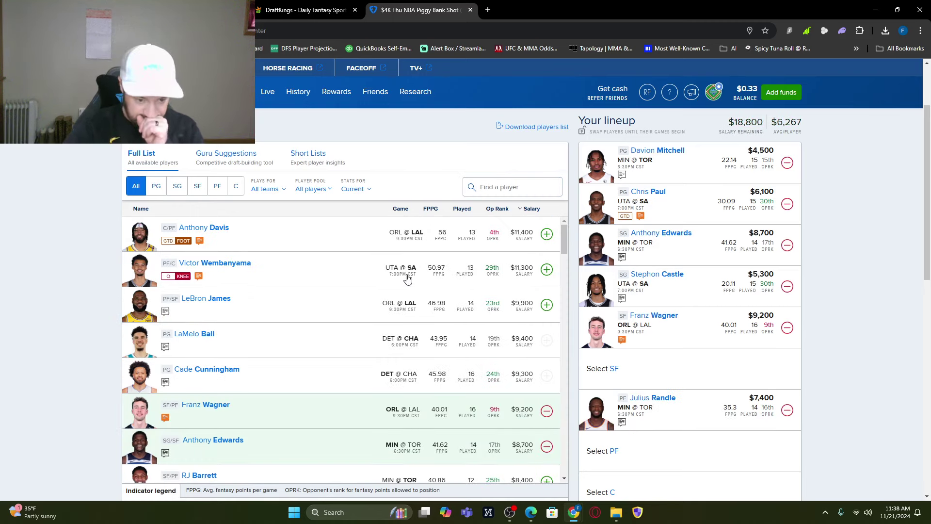
{"action": "left_click", "coordinate": [528, 180]}
{"action": "type", "text": "ch"}
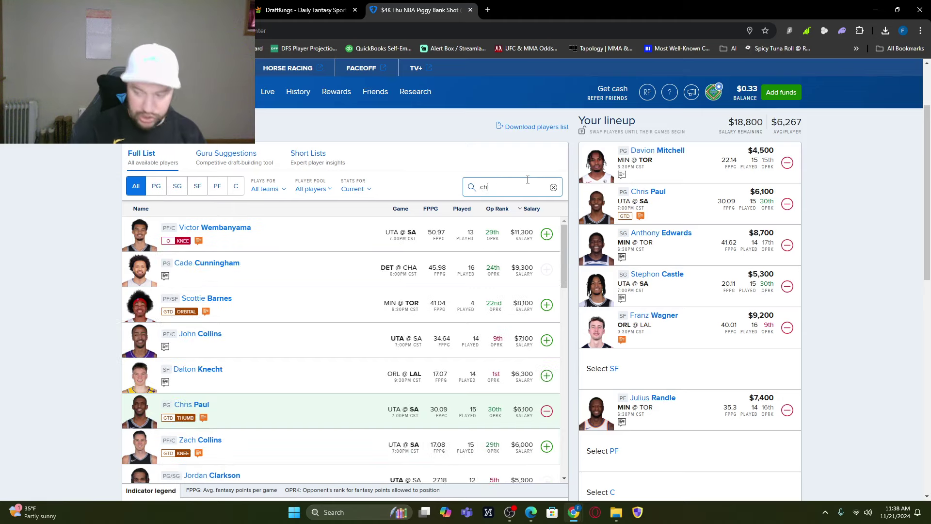
{"action": "type", "text": "amp"}
{"action": "left_click", "coordinate": [555, 233]}
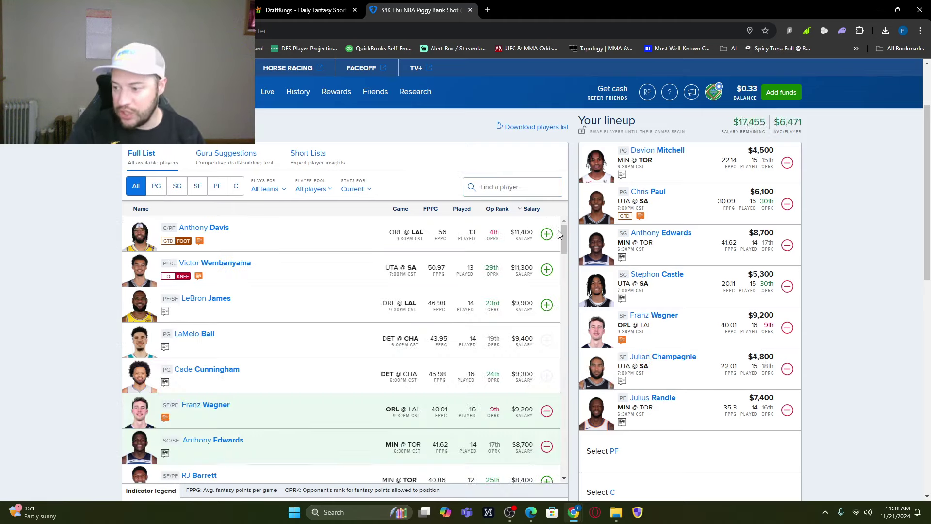
{"action": "scroll", "coordinate": [752, 297], "scroll_direction": "down", "scroll_amount": 3}
{"action": "scroll", "coordinate": [658, 319], "scroll_direction": "up", "scroll_amount": 2}
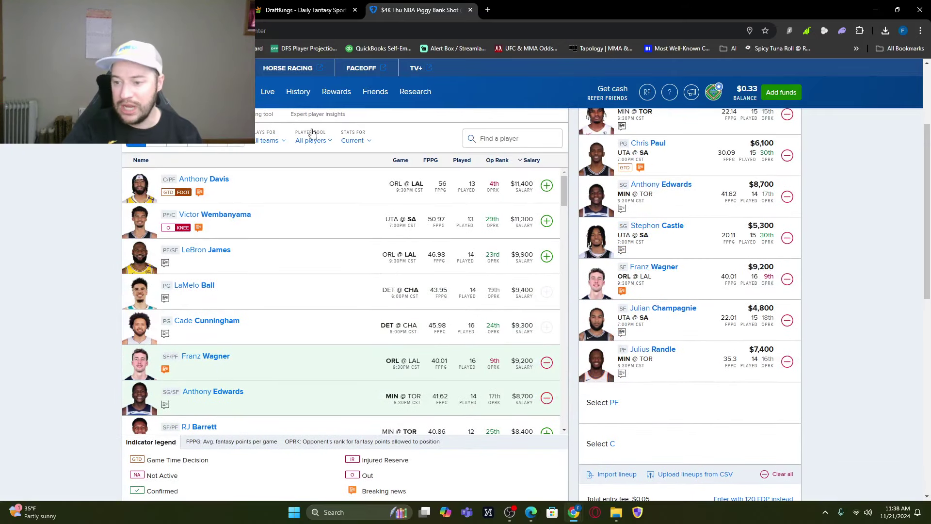
- Search 'coll' and read Zach Collins' player details and injury news
{"action": "left_click", "coordinate": [502, 131]}
{"action": "type", "text": "coll"}
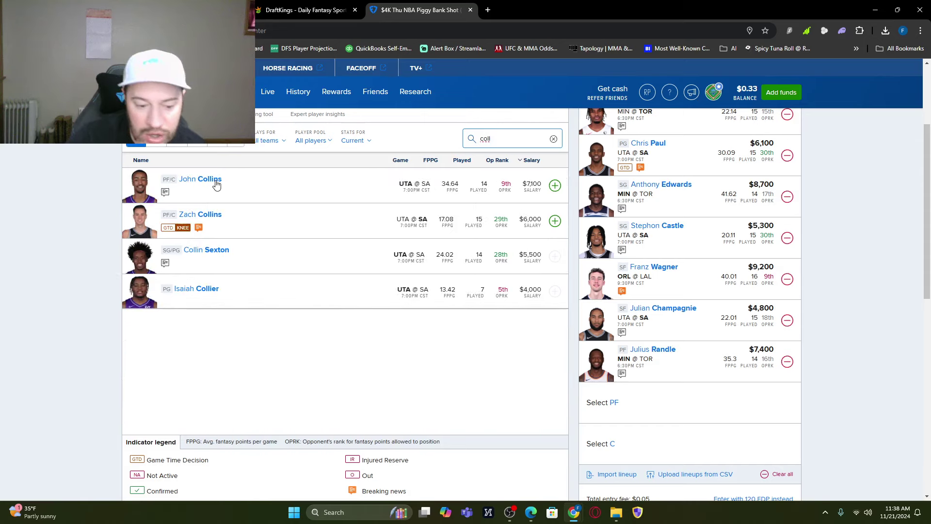
{"action": "left_click", "coordinate": [200, 214]}
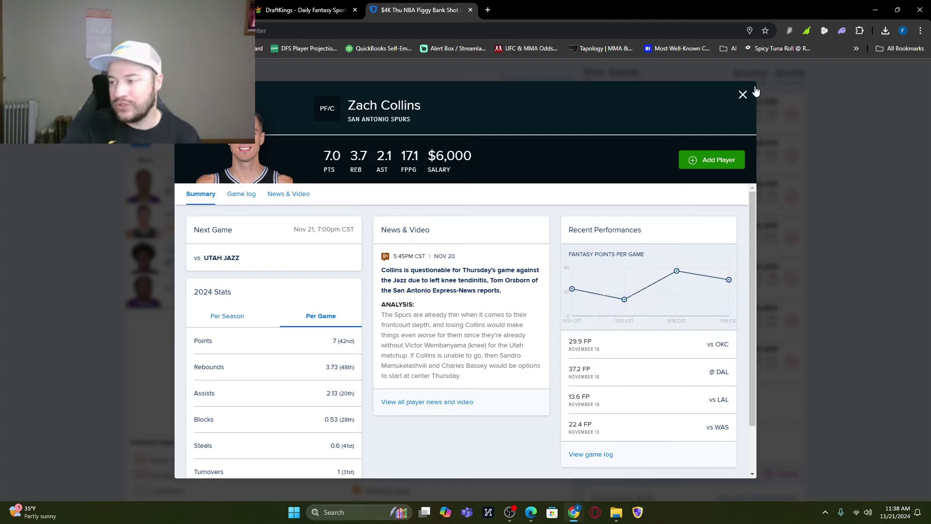
{"action": "left_click", "coordinate": [742, 94]}
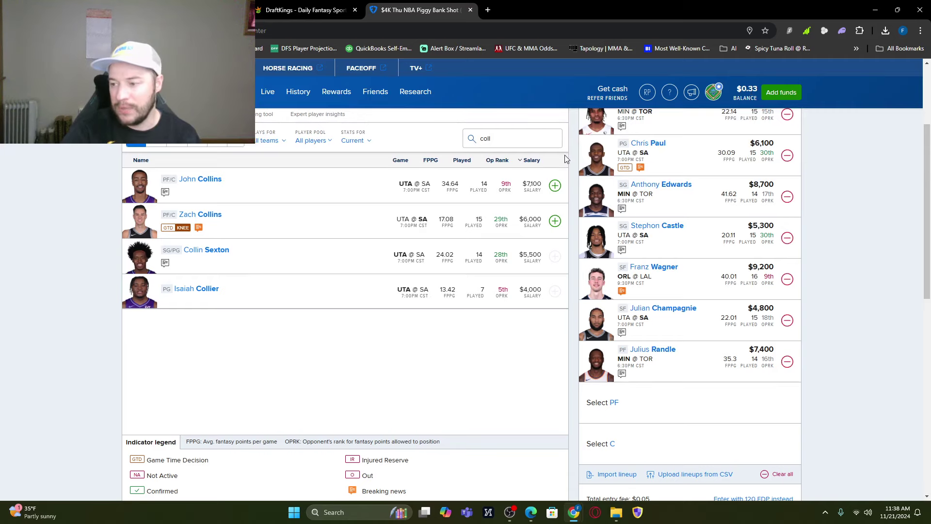
- Search 'poel' and add Jakob Poeltl at center for $8,000
{"action": "left_click", "coordinate": [469, 147]}
{"action": "type", "text": "poel"}
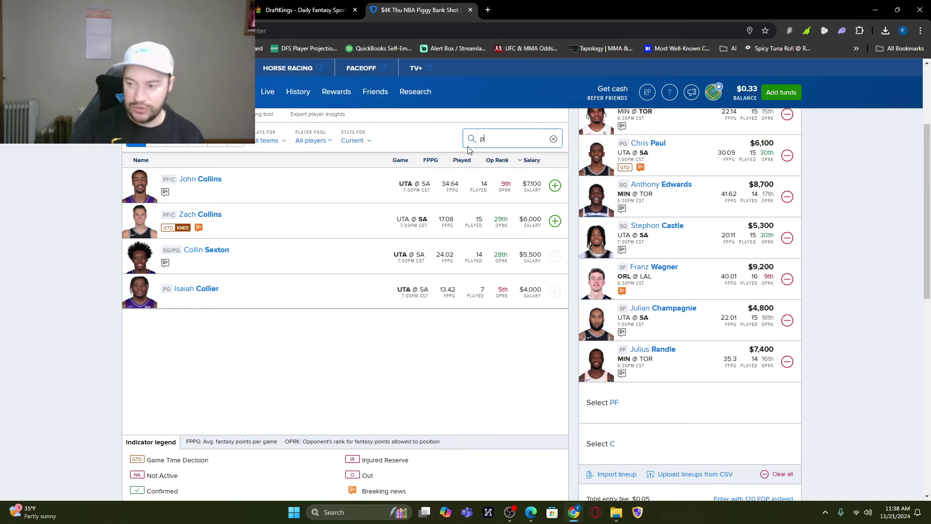
{"action": "left_click", "coordinate": [555, 185]}
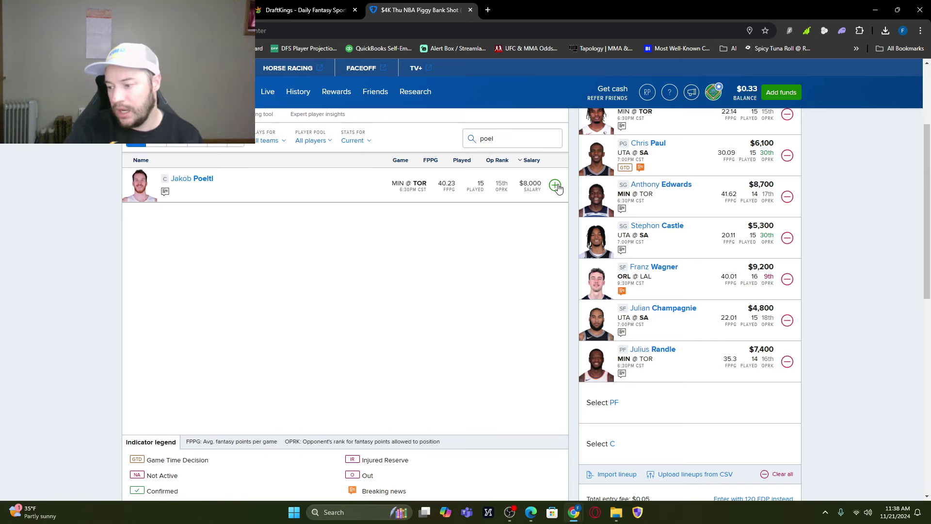
{"action": "scroll", "coordinate": [518, 291], "scroll_direction": "down", "scroll_amount": 15}
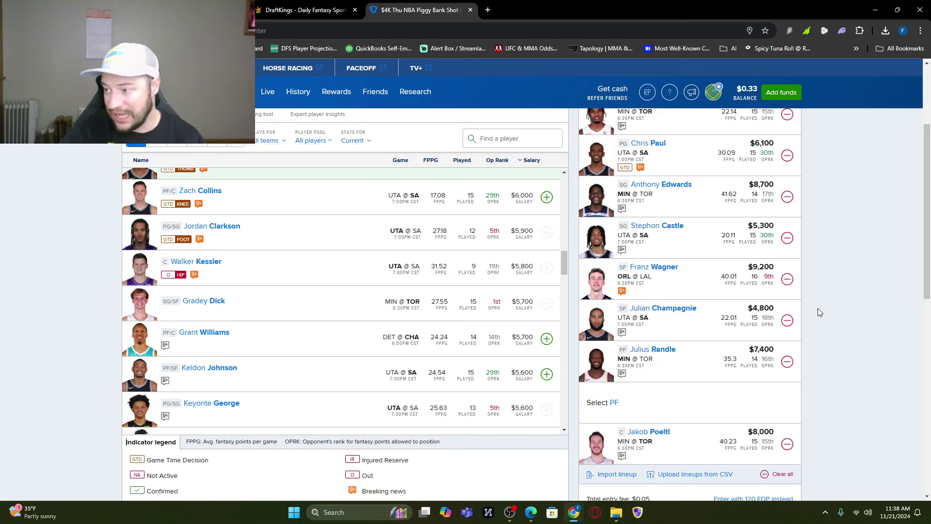
- Review Gradey Dick's recent game log in his player details
{"action": "scroll", "coordinate": [817, 307], "scroll_direction": "up", "scroll_amount": 1}
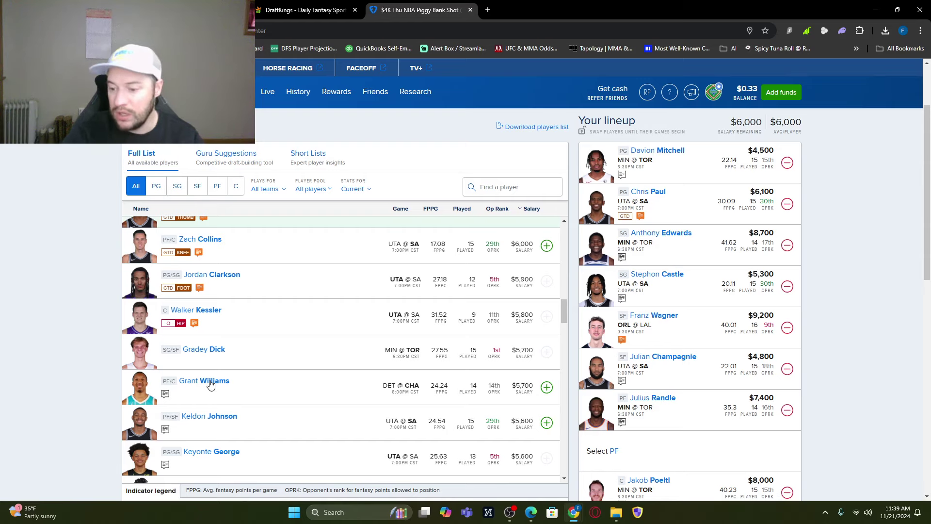
{"action": "left_click", "coordinate": [215, 351]}
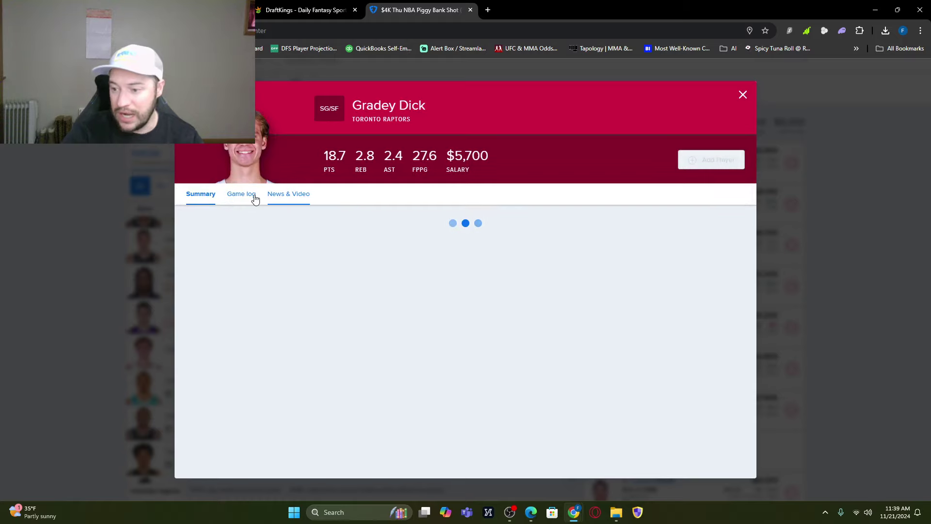
{"action": "left_click", "coordinate": [239, 194]}
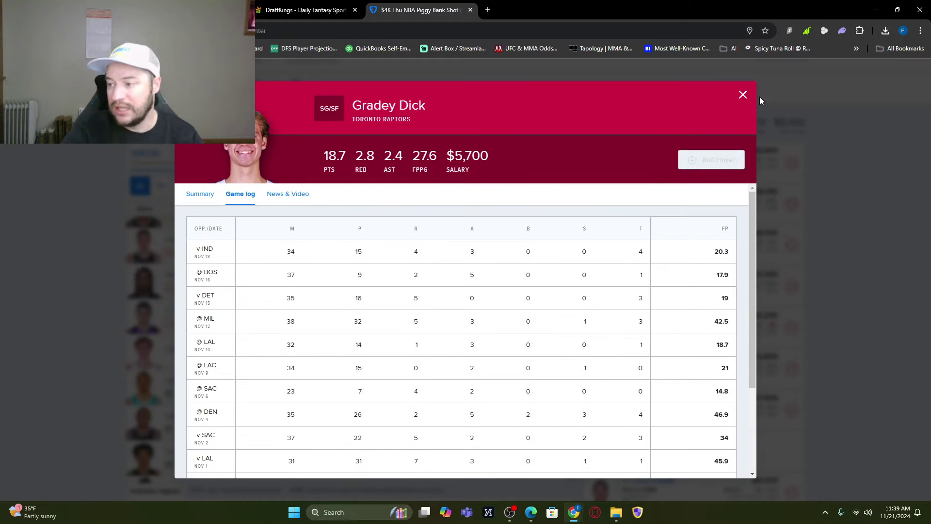
{"action": "left_click", "coordinate": [742, 94]}
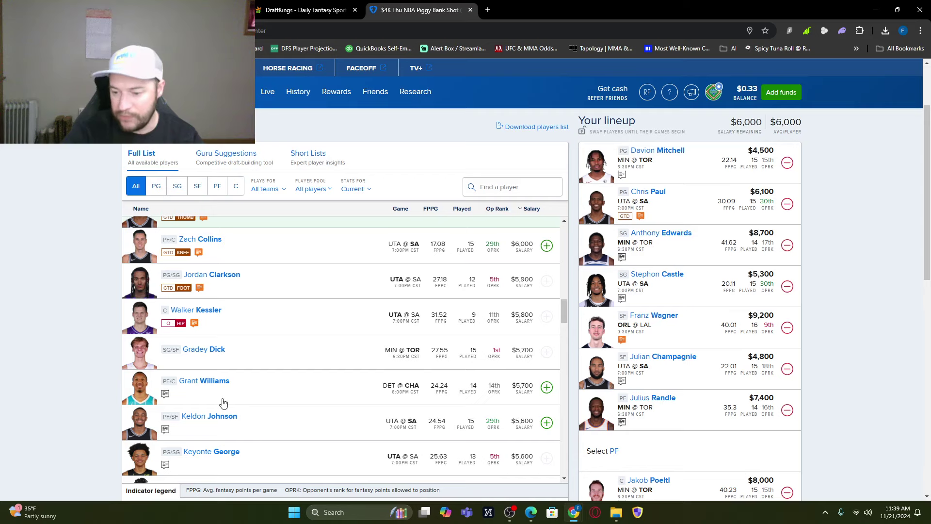
- Check Keldon Johnson's game log and add him at PF for $5,600
{"action": "left_click", "coordinate": [216, 418]}
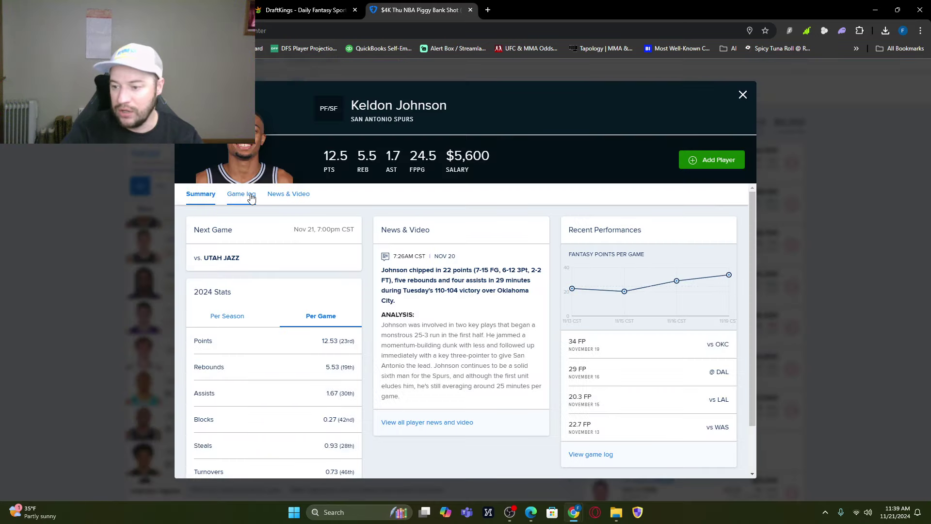
{"action": "left_click", "coordinate": [240, 194]}
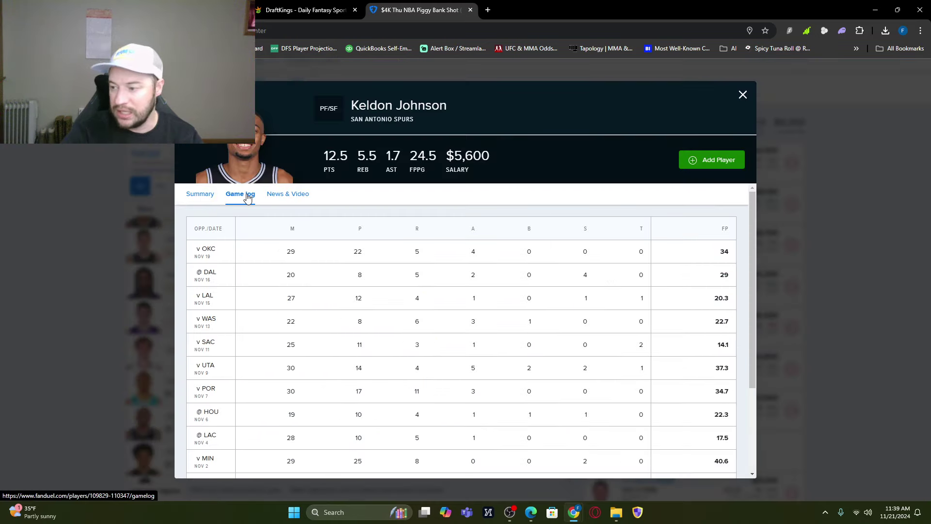
{"action": "left_click", "coordinate": [691, 160]}
- Submit the completed nine-player FanDuel lineup as a contest entry
{"action": "scroll", "coordinate": [826, 327], "scroll_direction": "down", "scroll_amount": 2}
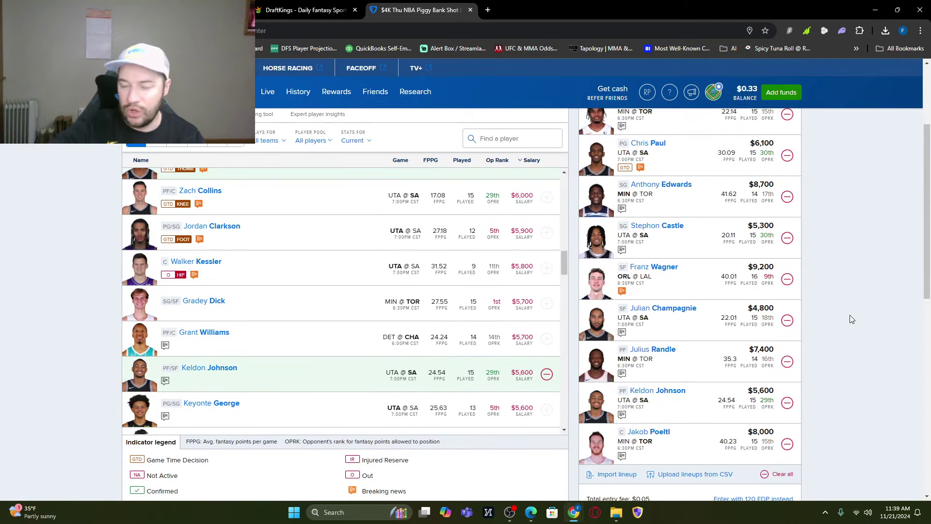
{"action": "scroll", "coordinate": [850, 315], "scroll_direction": "down", "scroll_amount": 2}
{"action": "left_click", "coordinate": [757, 421]}
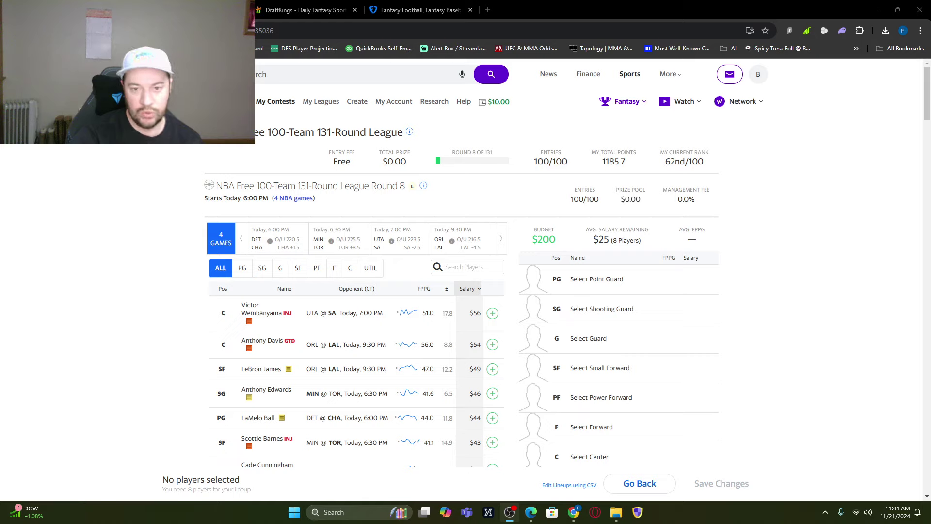
- Add Cade Cunningham at point guard and Gradey Dick at shooting guard
{"action": "left_click", "coordinate": [362, 145]}
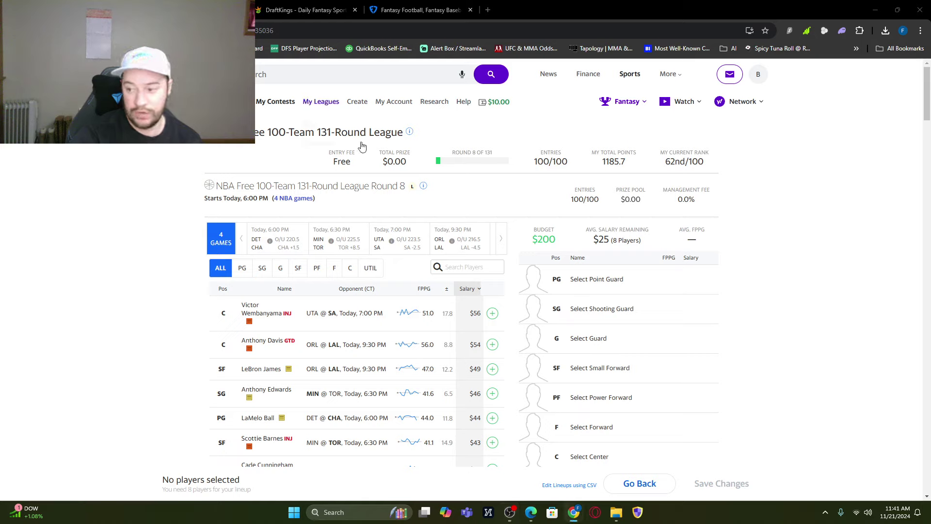
{"action": "left_click", "coordinate": [482, 262]}
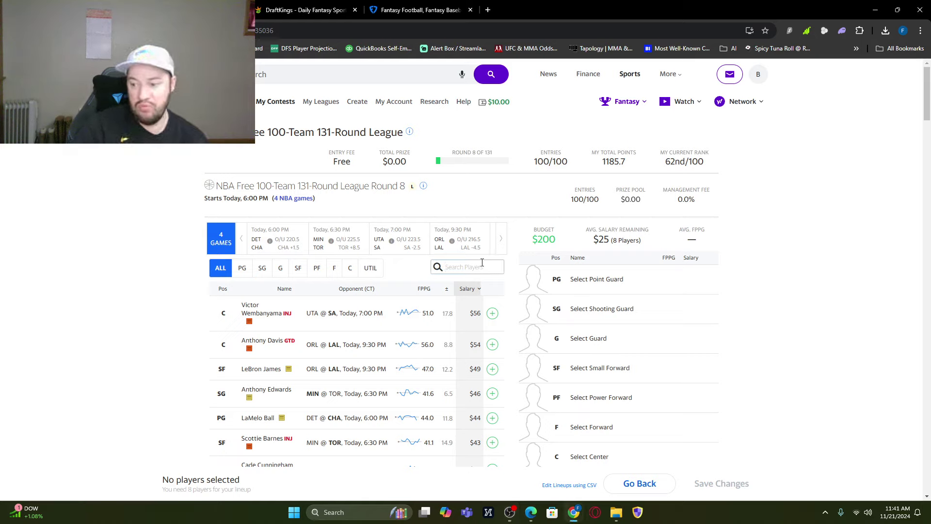
{"action": "type", "text": "cun"}
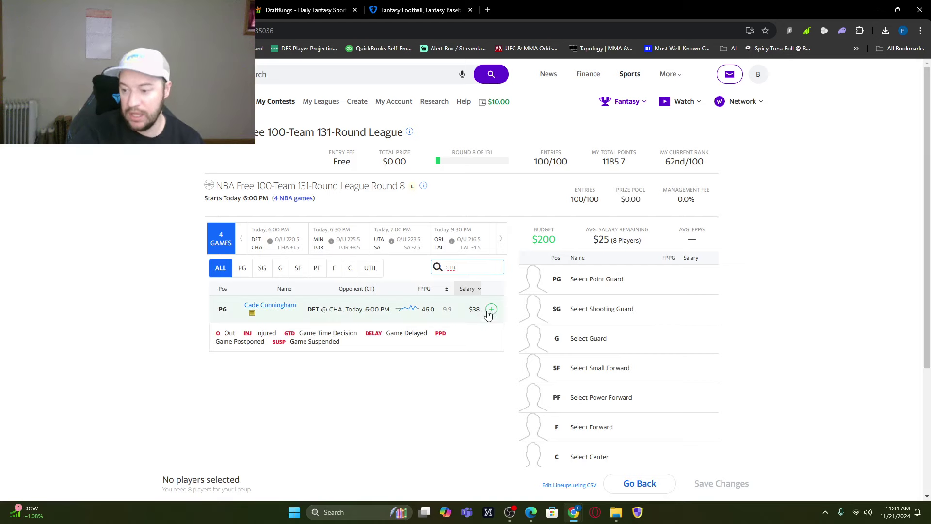
{"action": "left_click", "coordinate": [490, 309]}
{"action": "left_click", "coordinate": [463, 268]}
{"action": "type", "text": "d"}
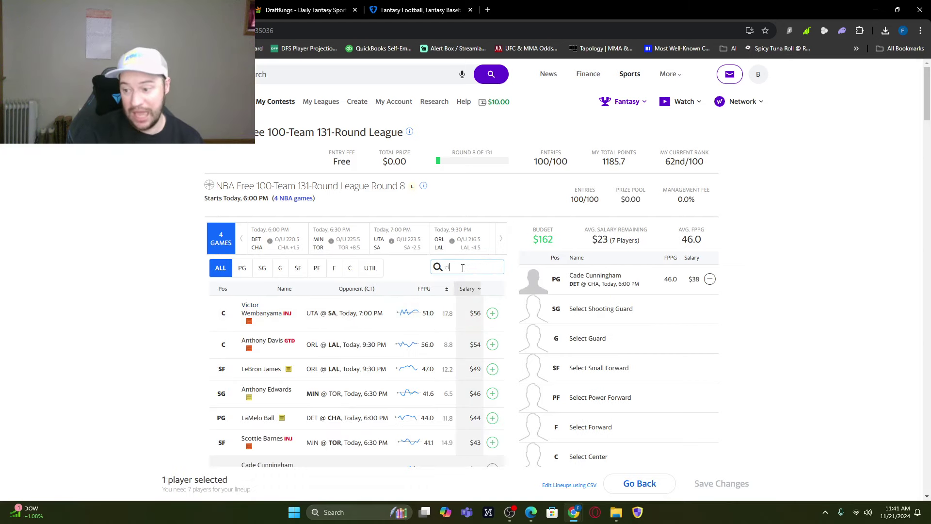
{"action": "type", "text": "ick"}
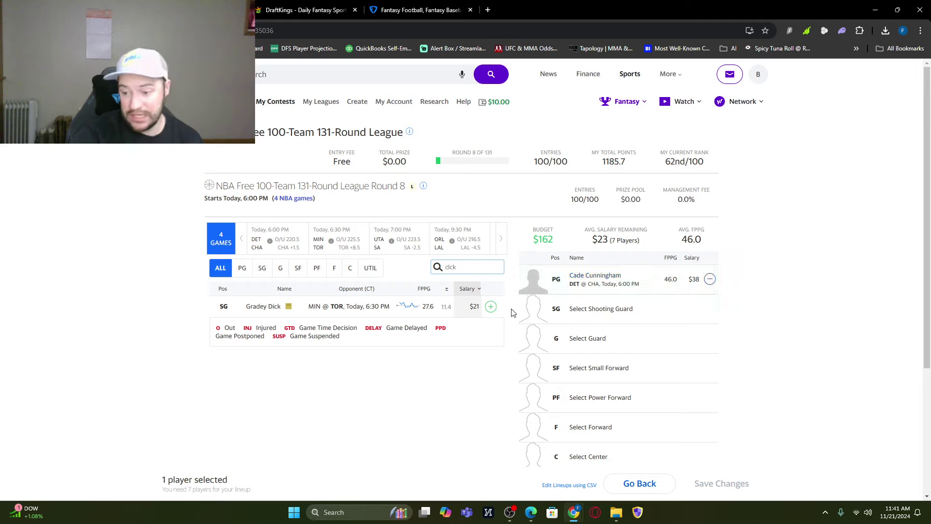
{"action": "left_click", "coordinate": [491, 307]}
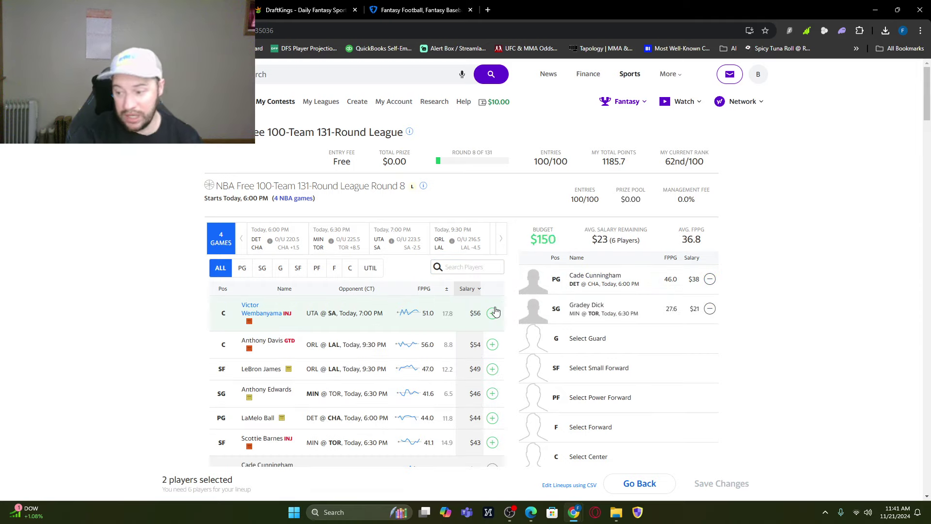
- Add Stephon Castle at guard and Julian Champagnie at small forward
{"action": "left_click", "coordinate": [490, 268]}
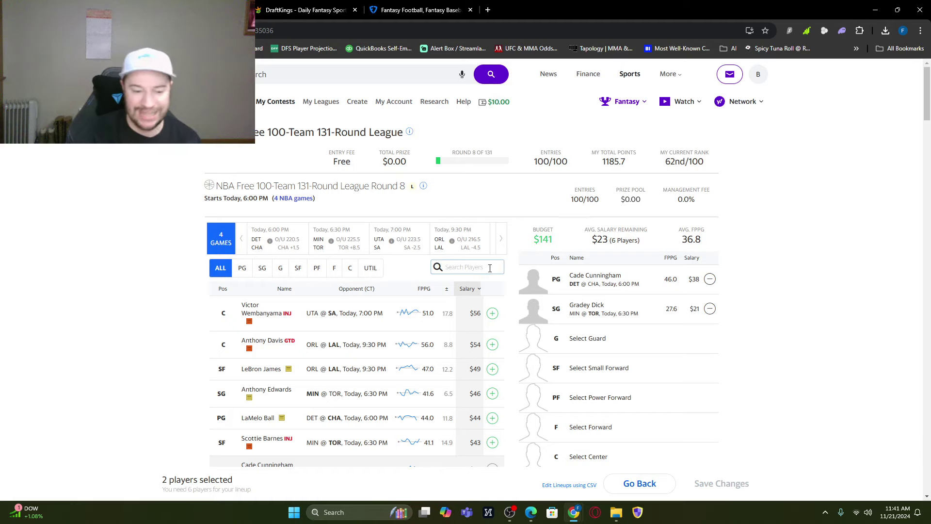
{"action": "type", "text": "cas"}
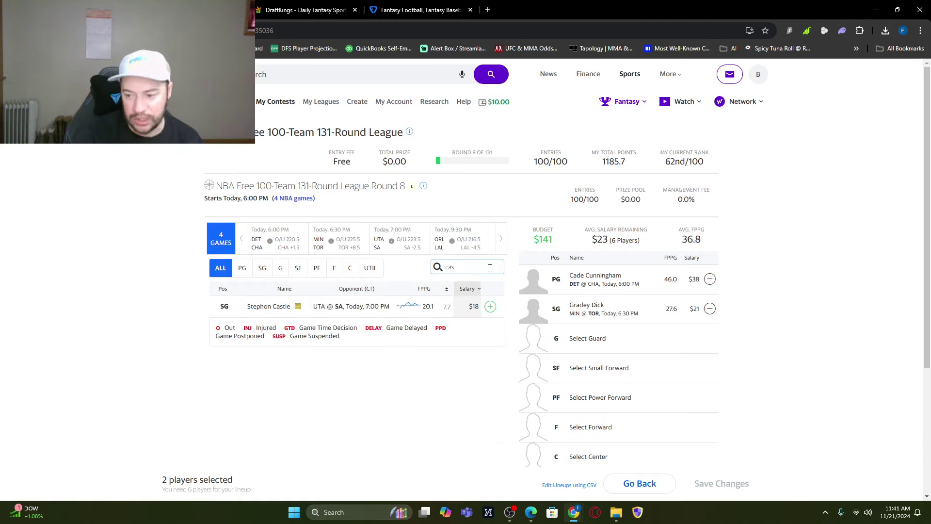
{"action": "left_click", "coordinate": [490, 306]}
{"action": "left_click", "coordinate": [461, 266]}
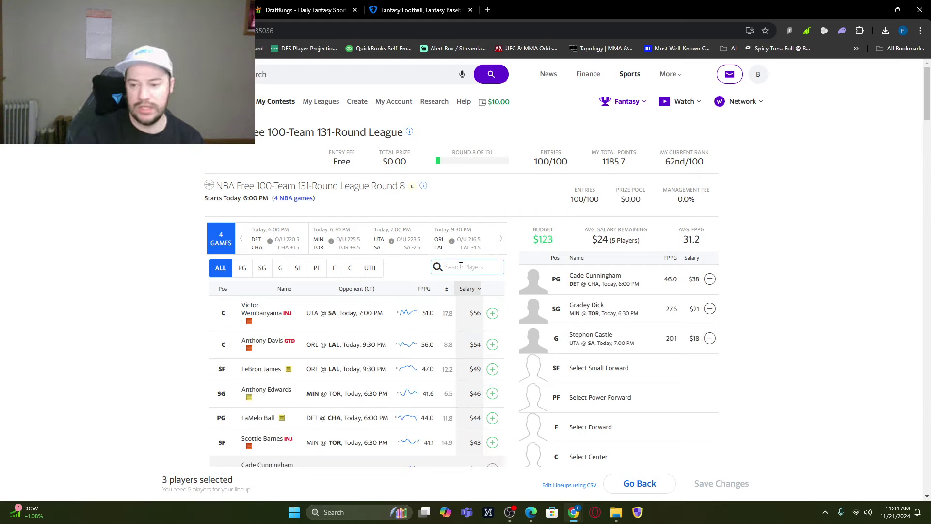
{"action": "type", "text": "cham"}
{"action": "left_click", "coordinate": [490, 308]}
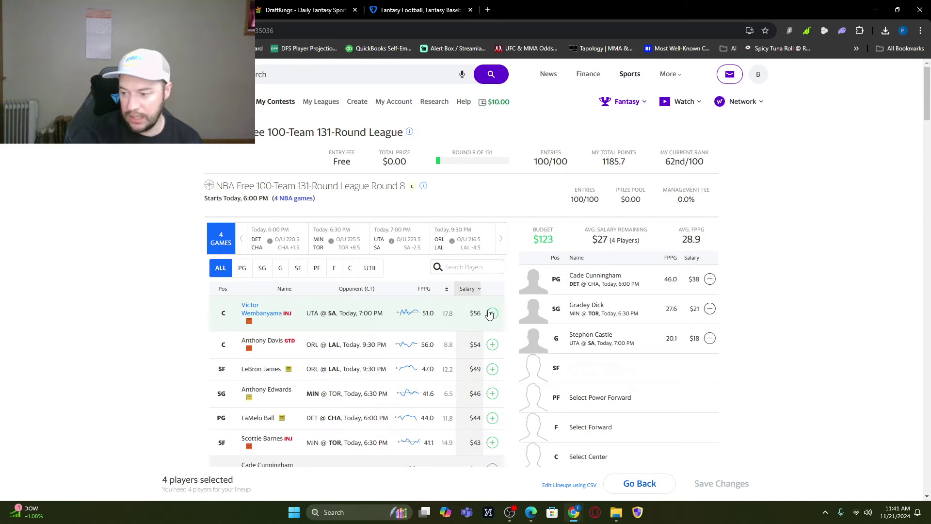
- Add Julius Randle and Franz Wagner at forward, then Charles Bassey at center
{"action": "left_click", "coordinate": [456, 268]}
{"action": "type", "text": "rand"}
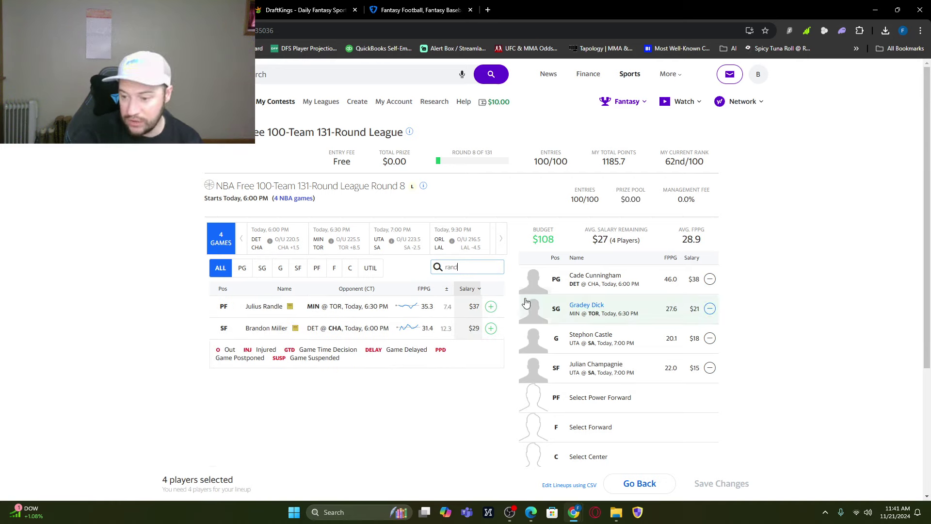
{"action": "left_click", "coordinate": [490, 306]}
{"action": "left_click", "coordinate": [468, 267]}
{"action": "type", "text": "fran"}
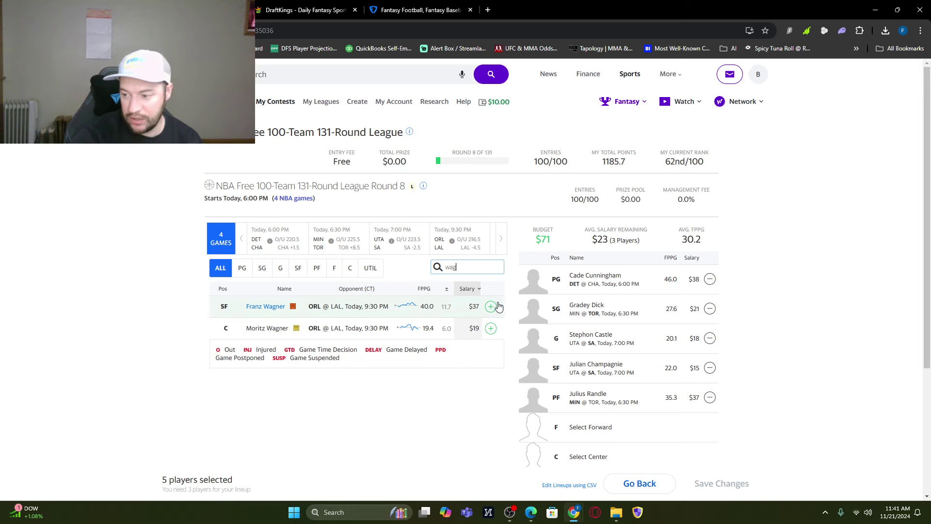
{"action": "left_click", "coordinate": [490, 305]}
{"action": "scroll", "coordinate": [688, 356], "scroll_direction": "down", "scroll_amount": 1}
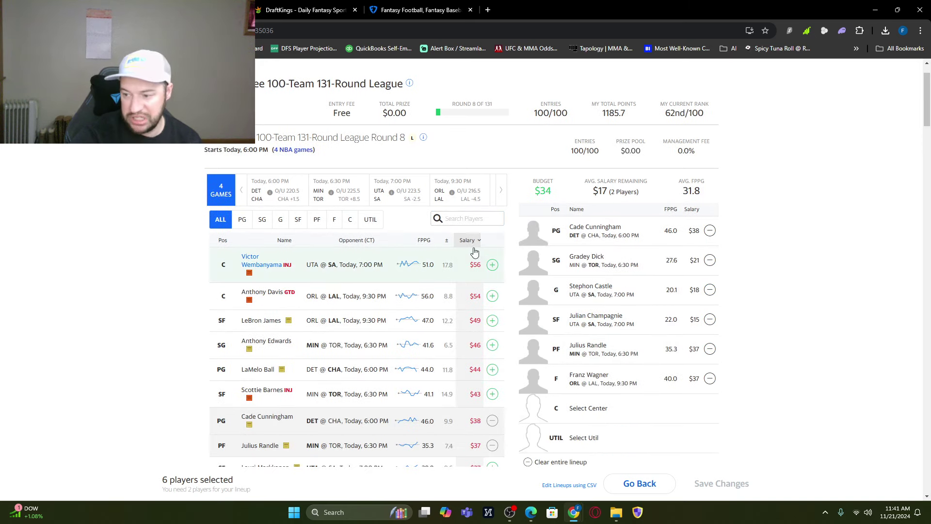
{"action": "left_click", "coordinate": [468, 218]}
{"action": "type", "text": "bas"}
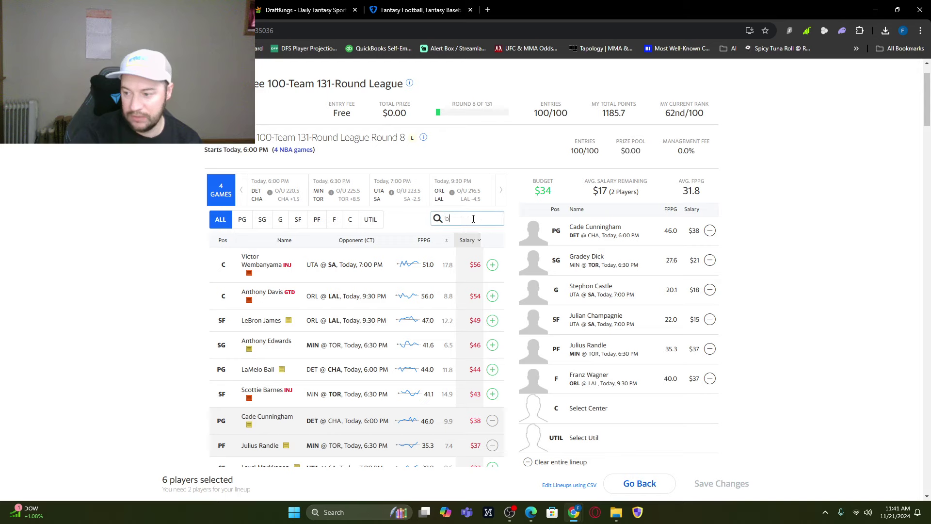
{"action": "left_click", "coordinate": [490, 258]}
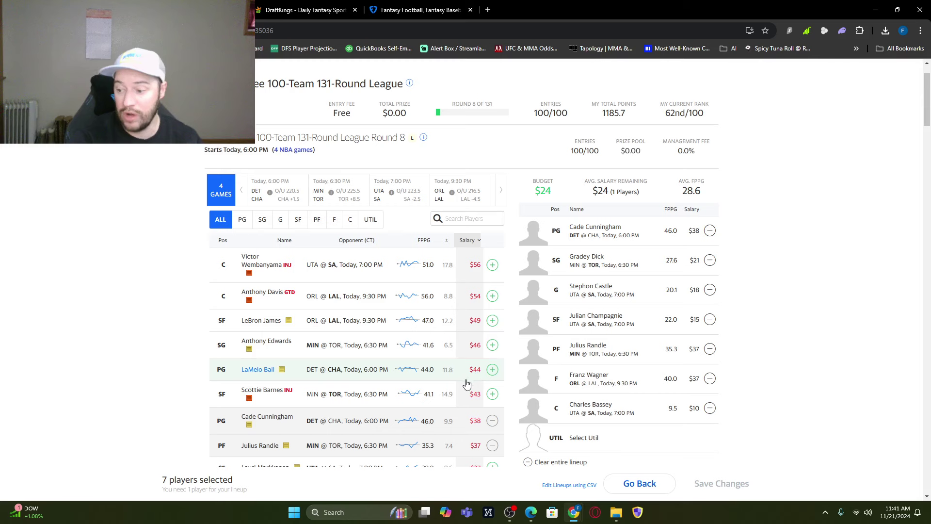
- Add Dalton Knecht at UTIL and drop Gradey Dick from shooting guard
{"action": "scroll", "coordinate": [385, 378], "scroll_direction": "down", "scroll_amount": 2}
{"action": "scroll", "coordinate": [384, 370], "scroll_direction": "down", "scroll_amount": 3}
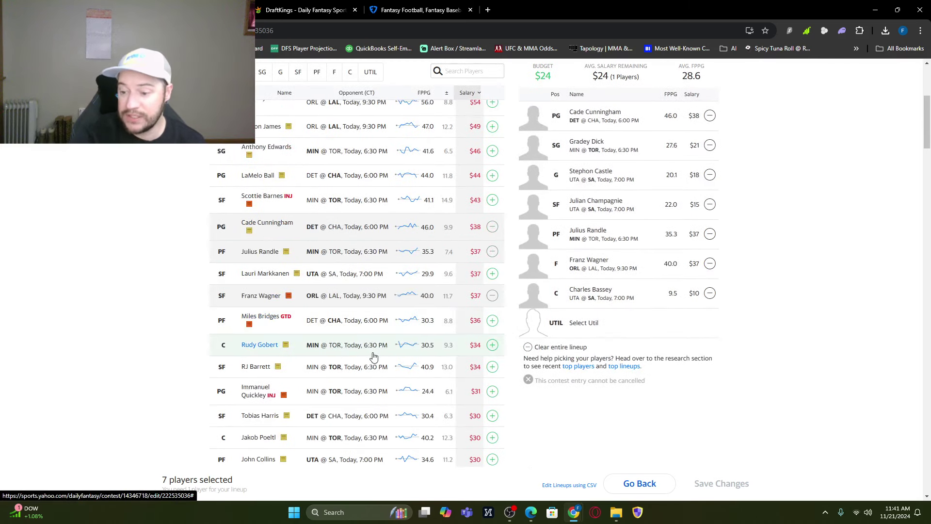
{"action": "scroll", "coordinate": [380, 345], "scroll_direction": "down", "scroll_amount": 2}
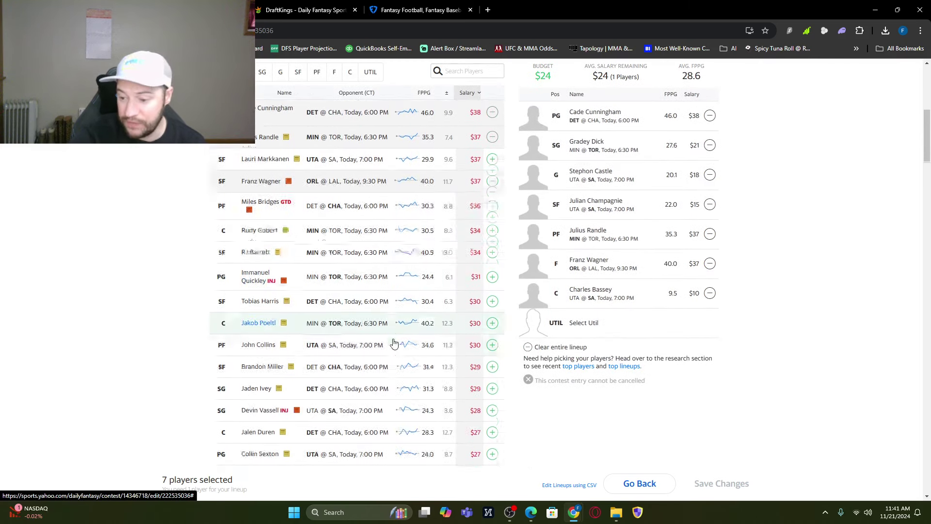
{"action": "scroll", "coordinate": [403, 321], "scroll_direction": "down", "scroll_amount": 2}
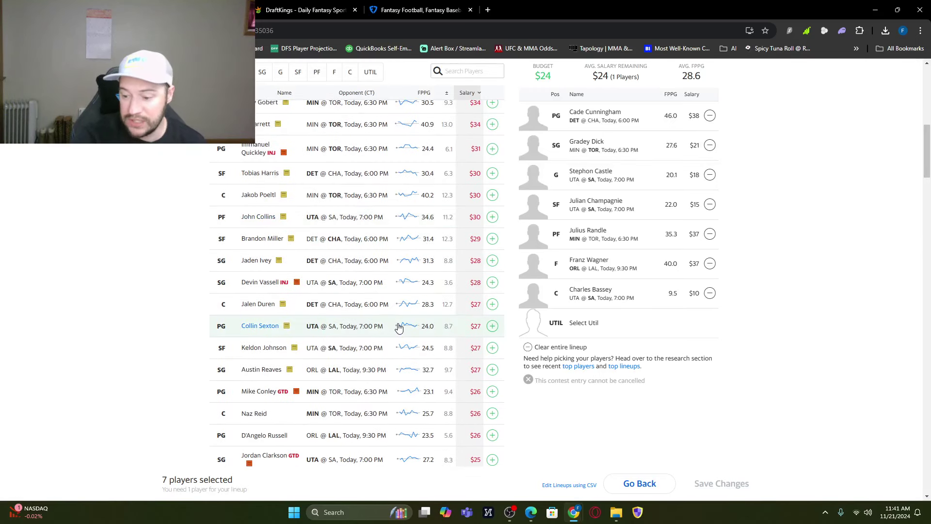
{"action": "scroll", "coordinate": [398, 328], "scroll_direction": "up", "scroll_amount": 3}
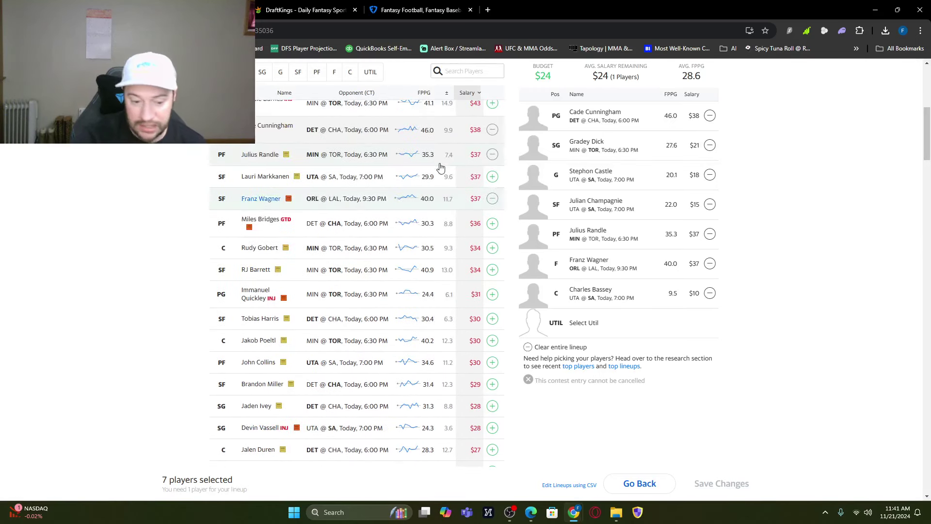
{"action": "left_click", "coordinate": [466, 77]}
{"action": "type", "text": "kn"}
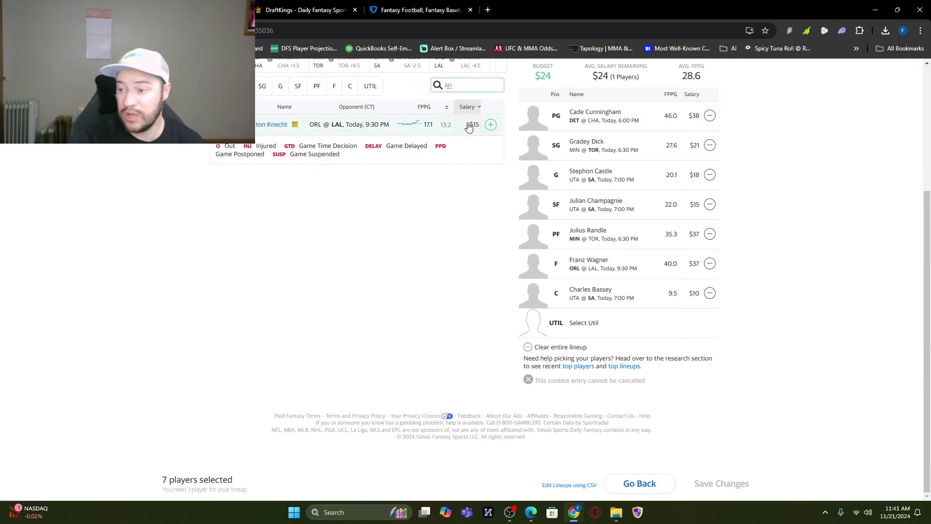
{"action": "left_click", "coordinate": [490, 125]}
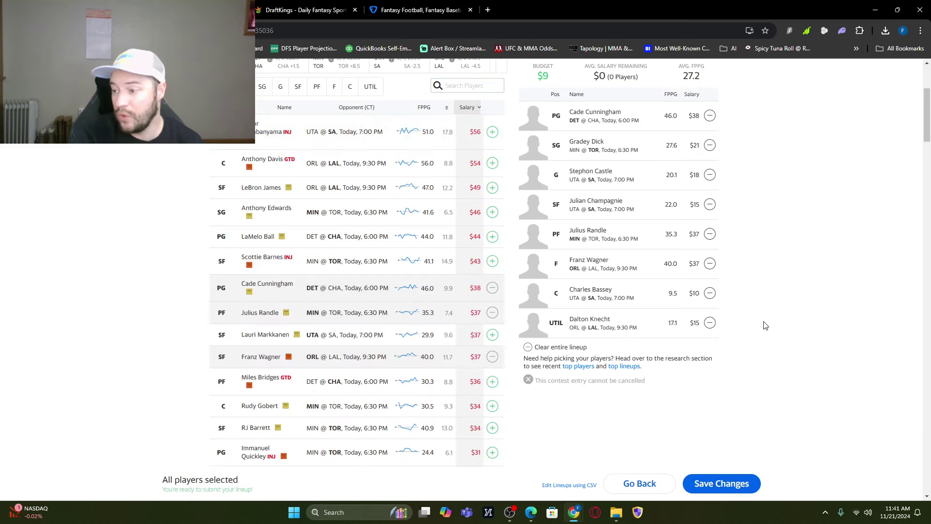
{"action": "left_click", "coordinate": [709, 175]}
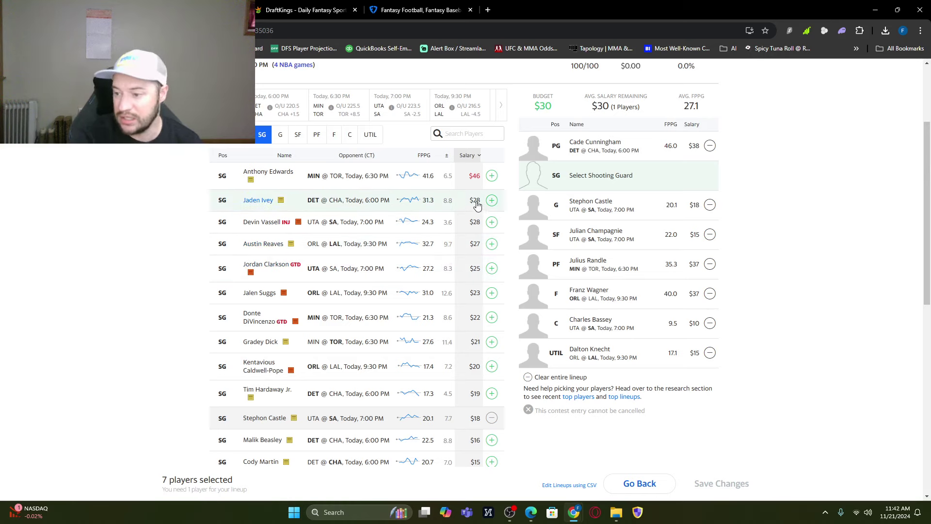
- Add Jaden Ivey at shooting guard for $28
{"action": "left_click", "coordinate": [492, 200]}
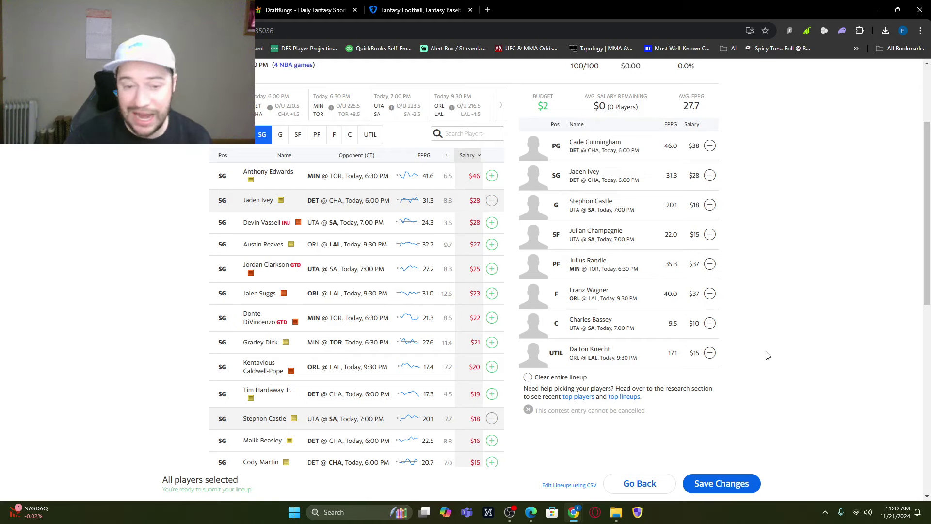
- Save the eight-player lineup to get the 'Lineup Edited!' confirmation, then leave the browser
{"action": "left_click", "coordinate": [717, 485]}
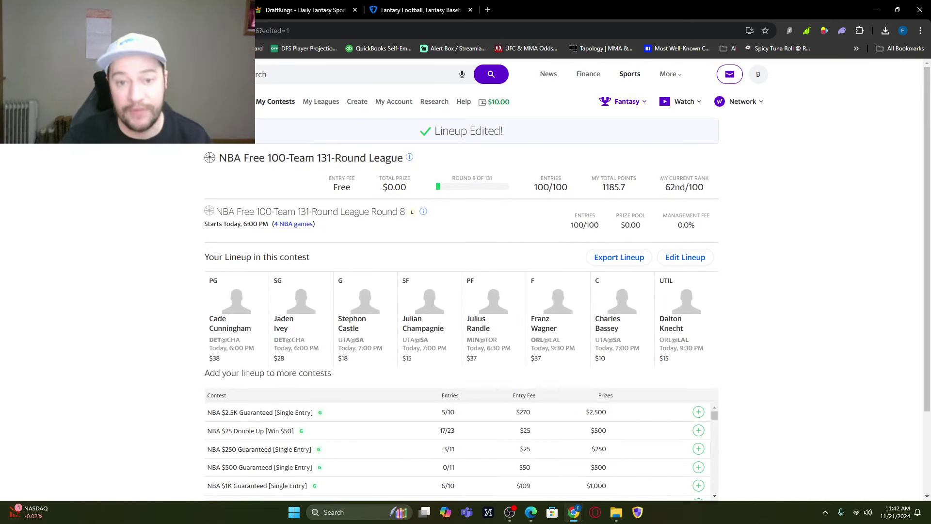
{"action": "key", "text": "alt+Tab"}
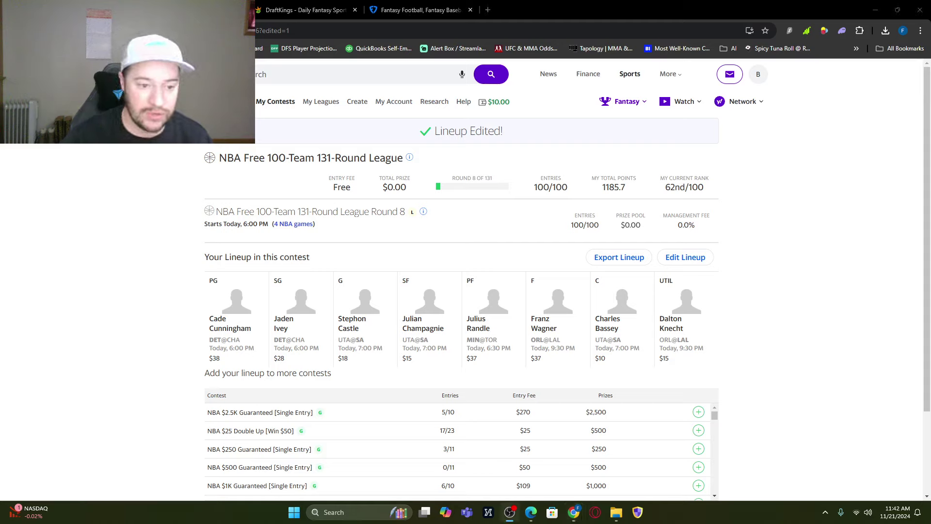